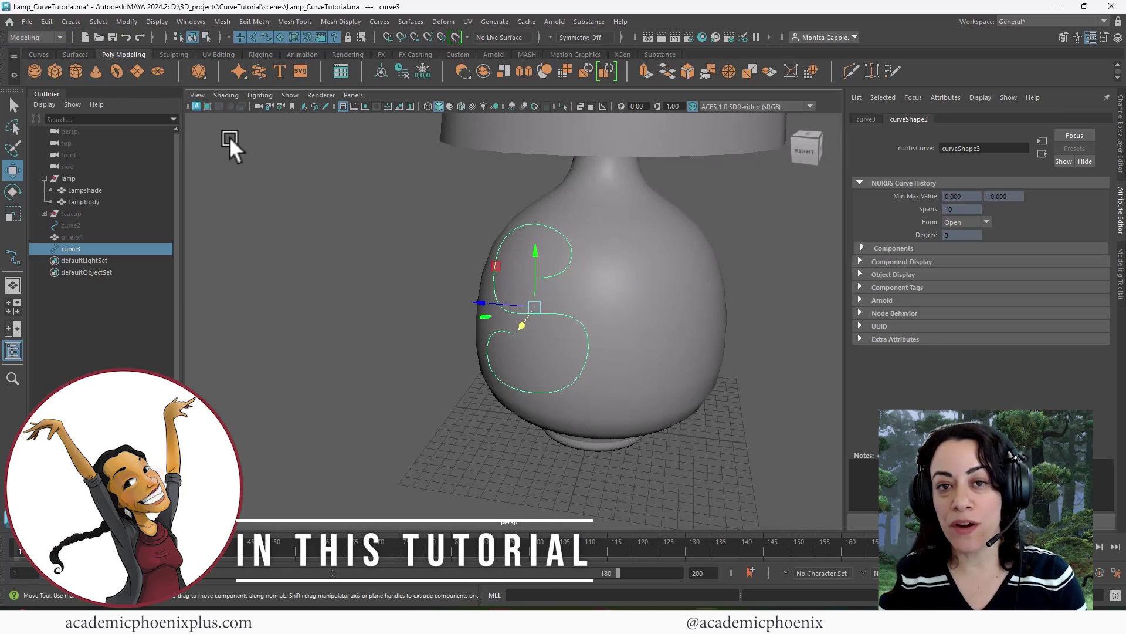
click(72, 20)
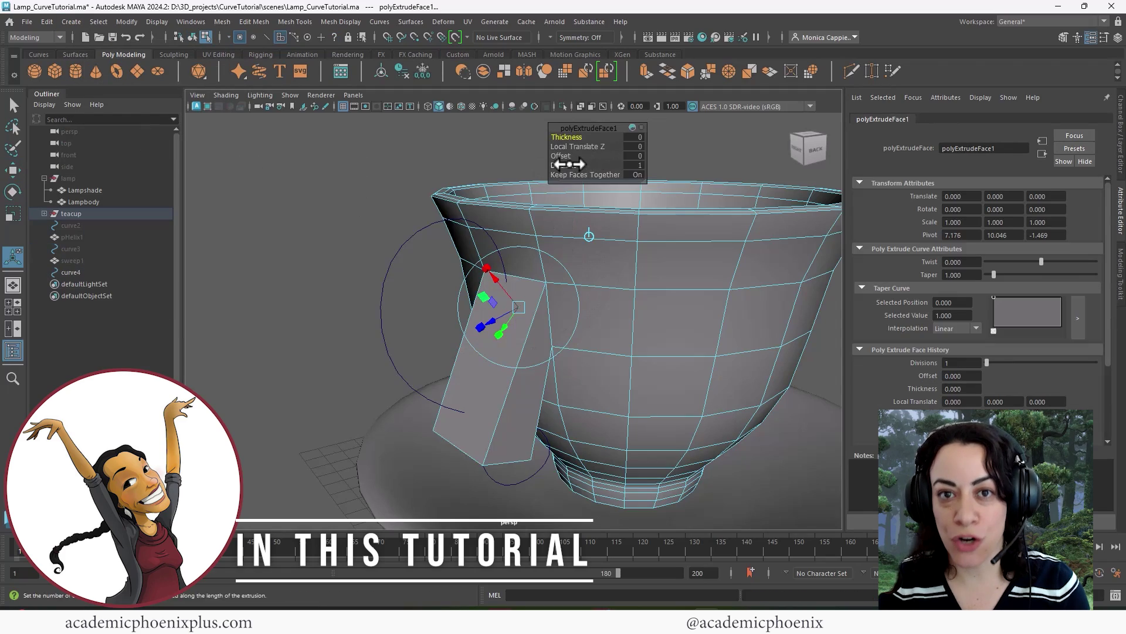
Set the teacup handle extrusion to 12 divisions along its curve and preview the mesh smoothed.
drag(568, 164, 620, 166)
alt+drag(431, 164, 560, 198)
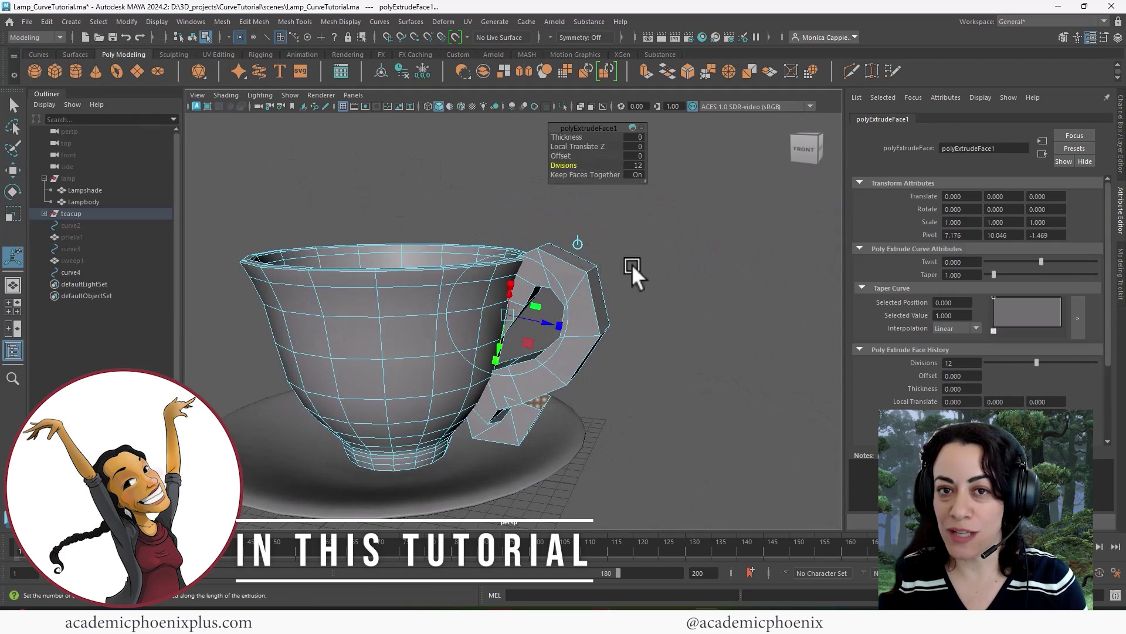
key(3)
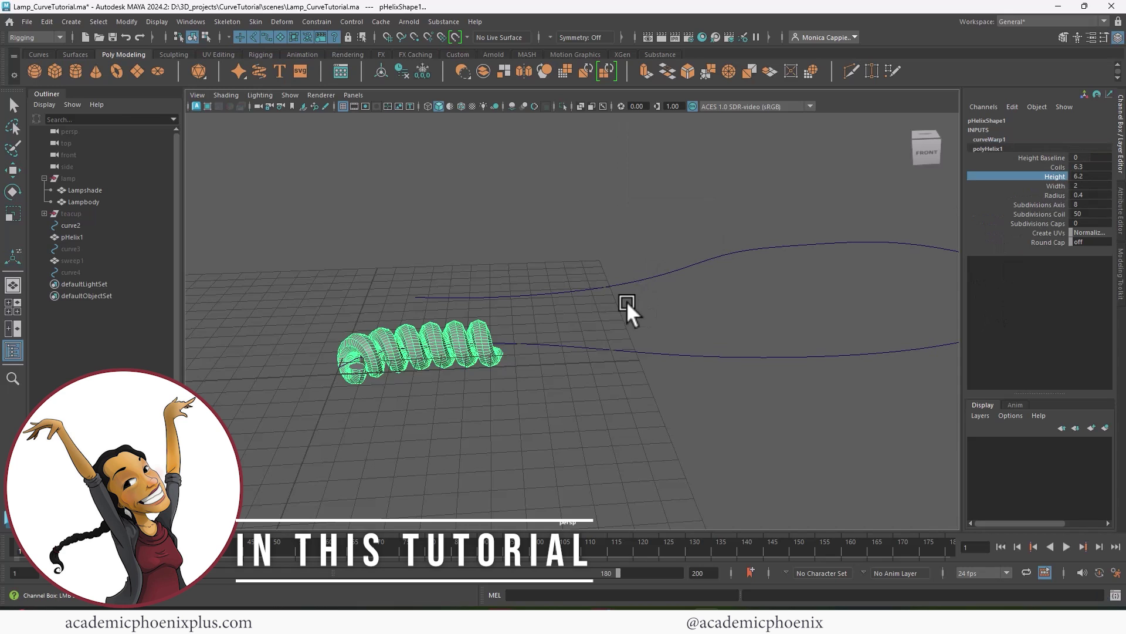
Set the curve-warped helix's height to 19 and increase its number of coils.
middle_drag(627, 301, 703, 284)
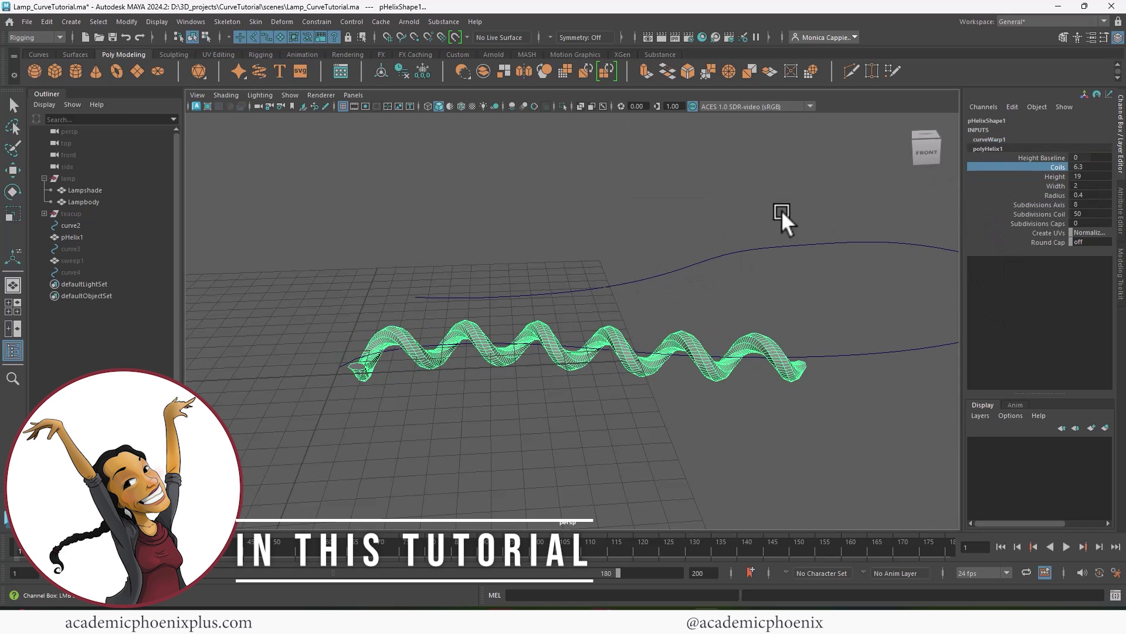
middle_drag(675, 240, 741, 239)
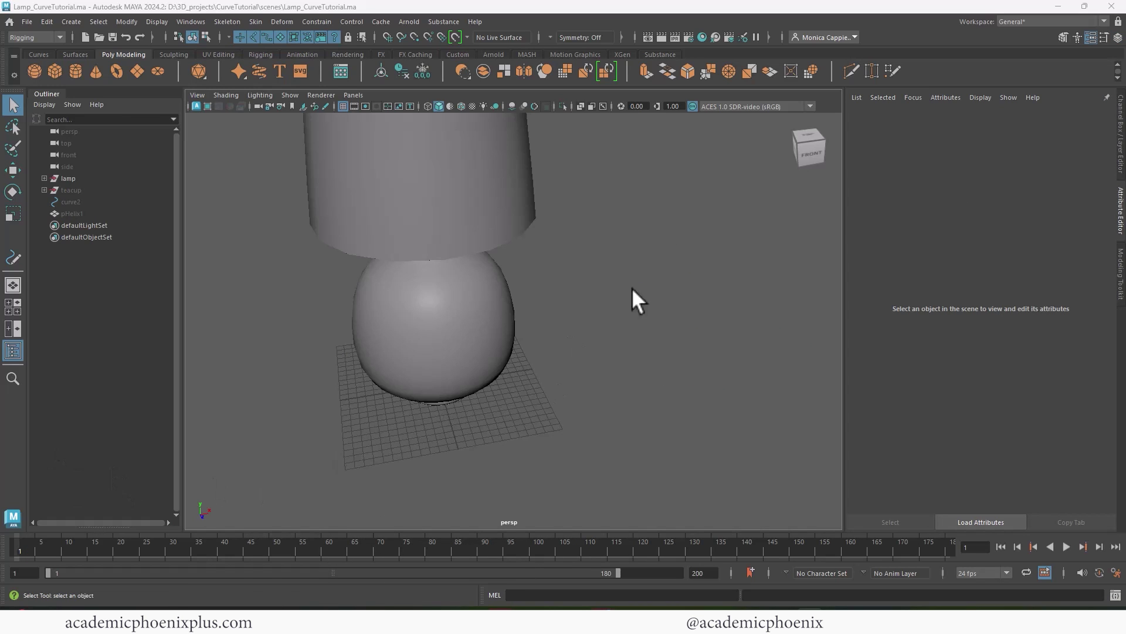
Examine the lamp's shade and body from several angles and distances.
alt+drag(632, 288, 596, 254)
alt+right_drag(596, 254, 653, 302)
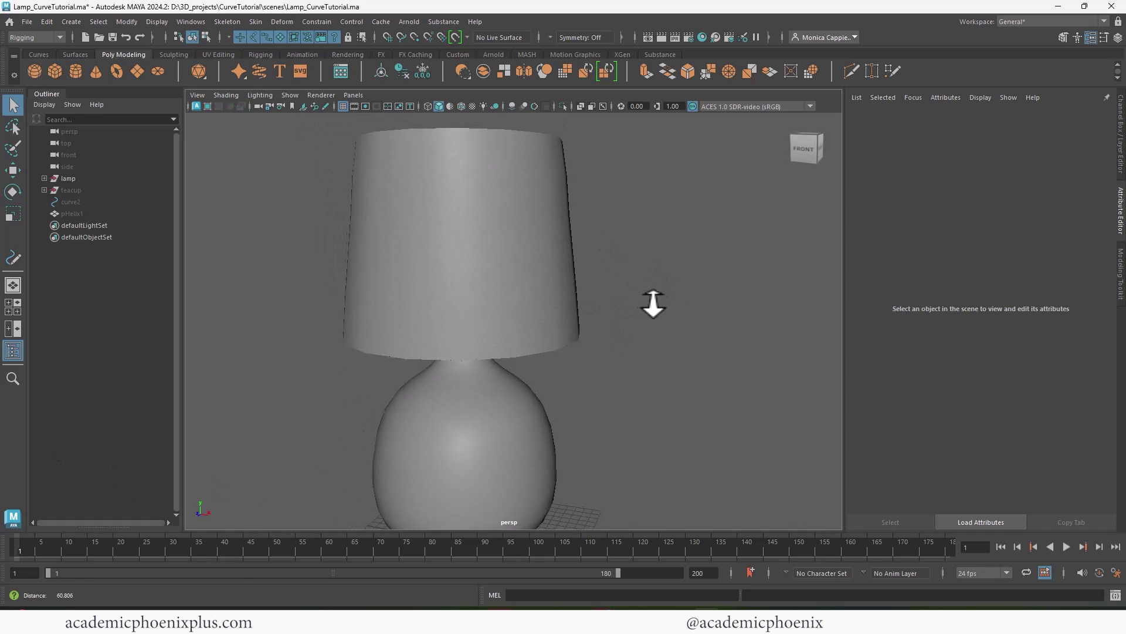
alt+middle_drag(653, 301, 643, 268)
alt+drag(643, 269, 611, 296)
alt+middle_drag(610, 297, 651, 335)
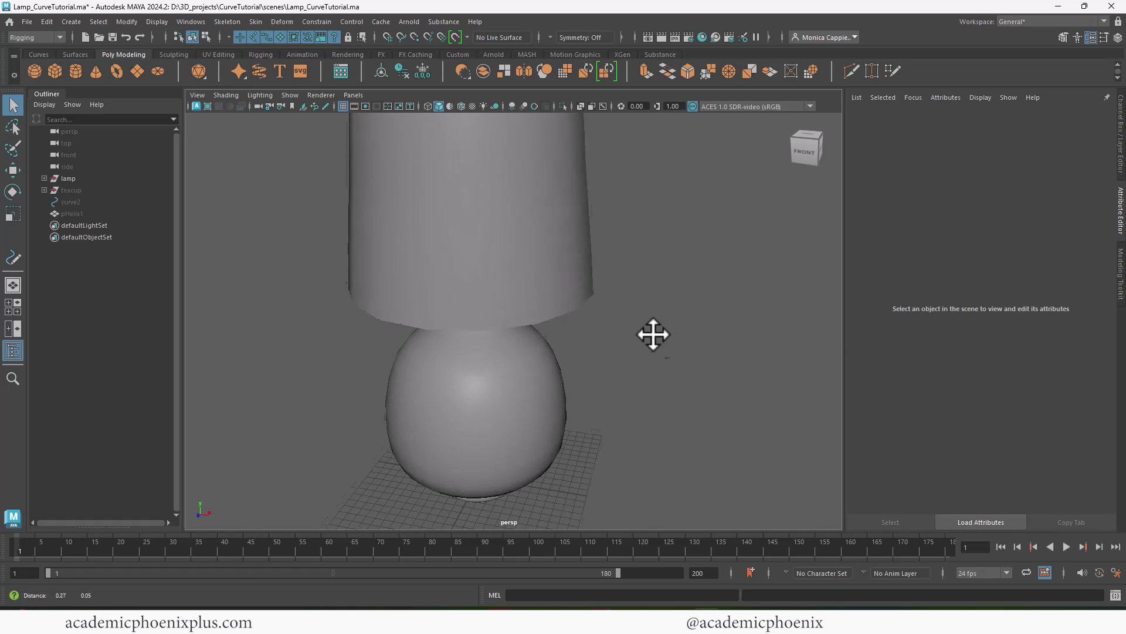
alt+drag(651, 334, 634, 321)
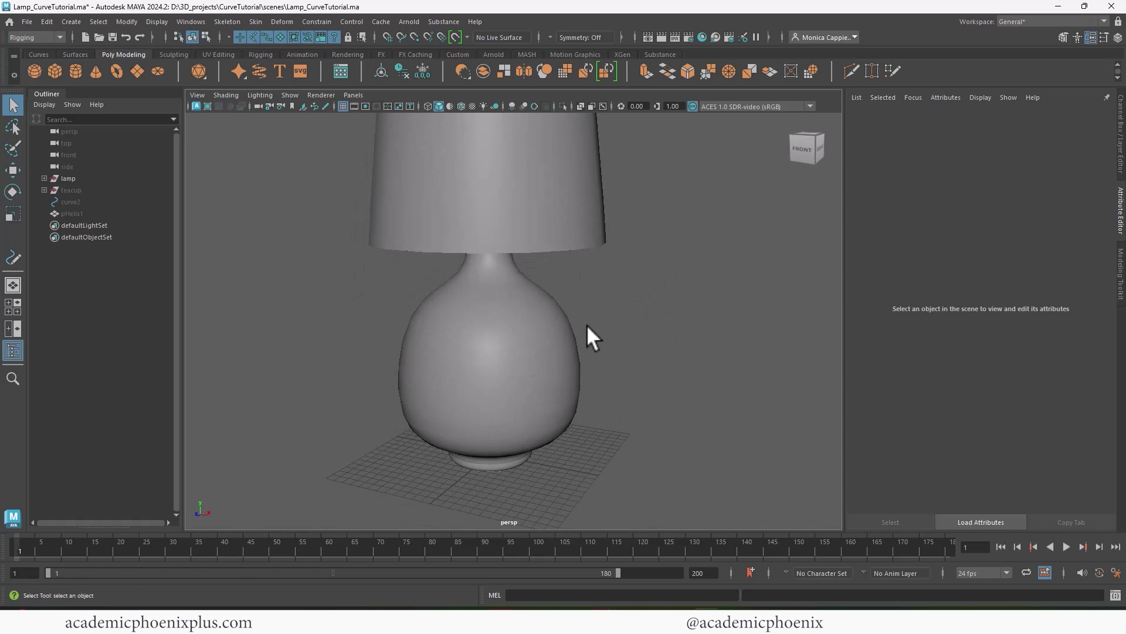
scroll(650, 305, up, 2)
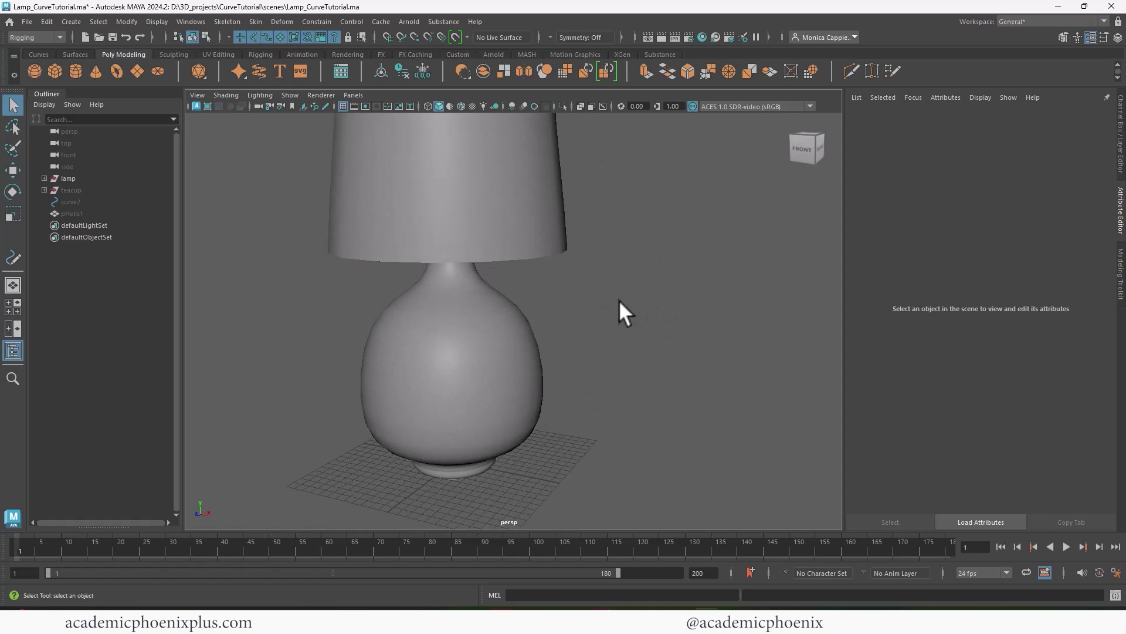
alt+middle_drag(618, 315, 455, 344)
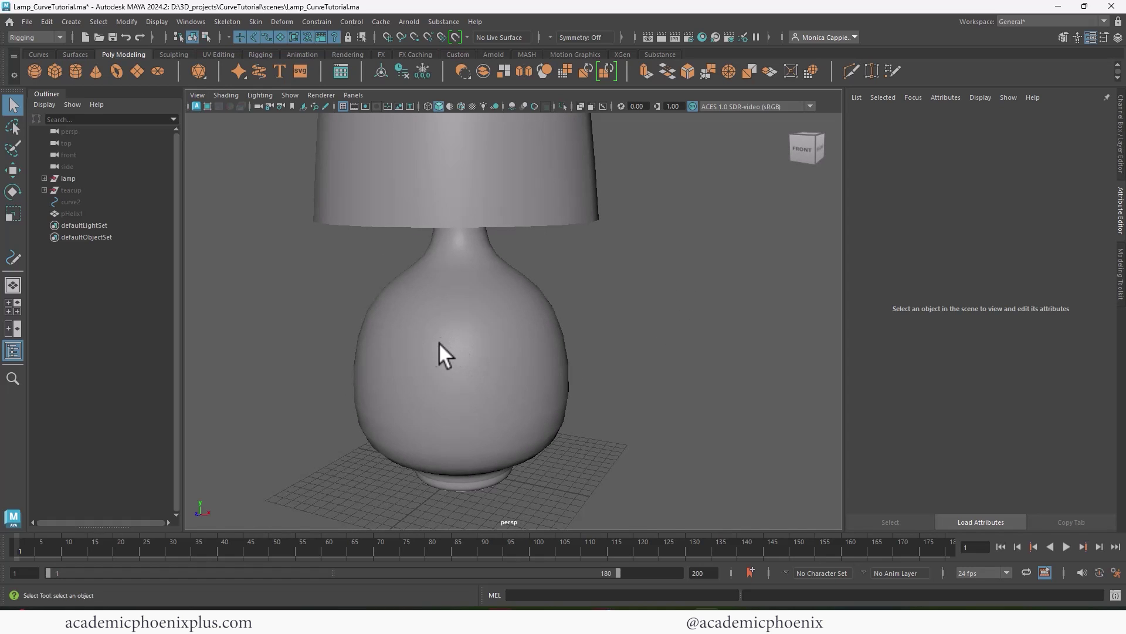
alt+drag(681, 286, 659, 294)
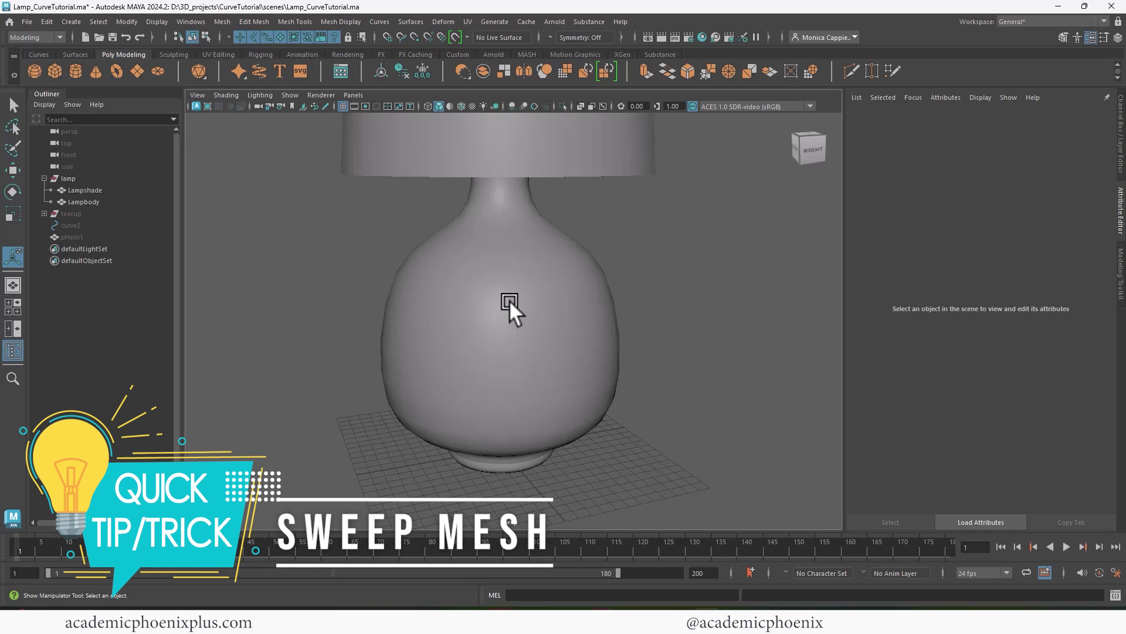
Make the lamp body a live surface for drawing on.
click(508, 300)
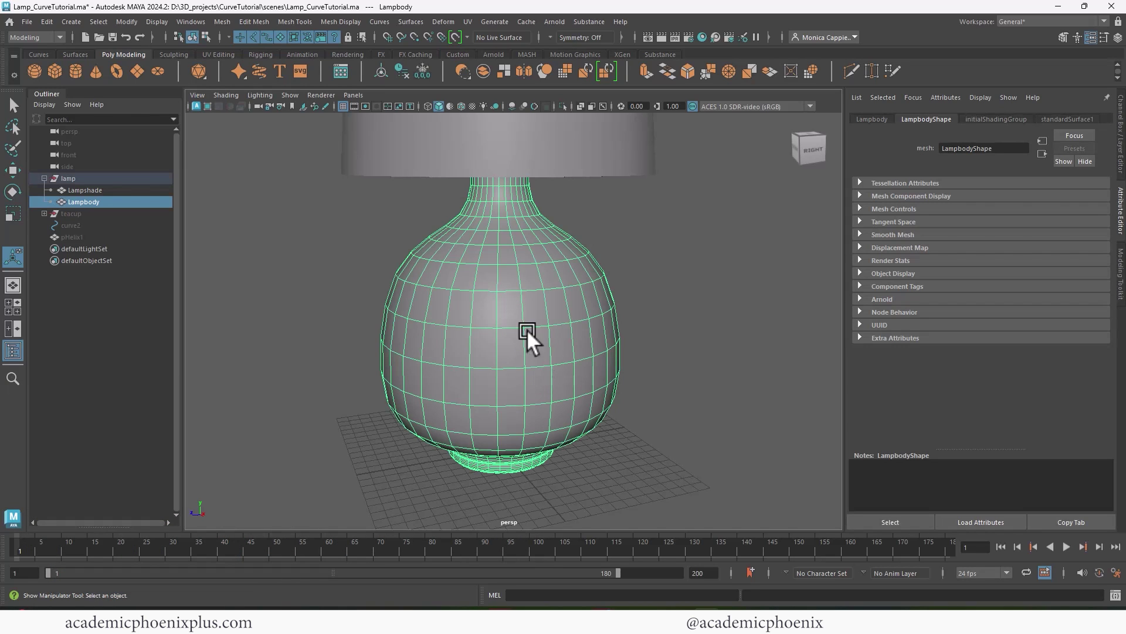
click(455, 37)
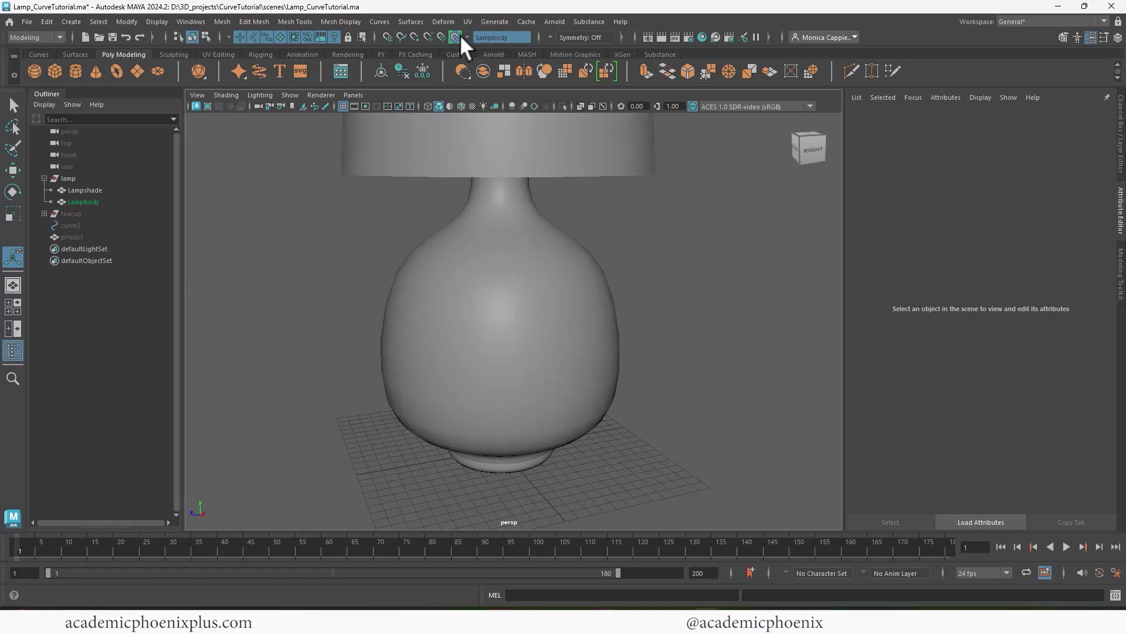
Draw an open S-shaped curve on the side of the lamp body with the EP Curve Tool.
click(70, 22)
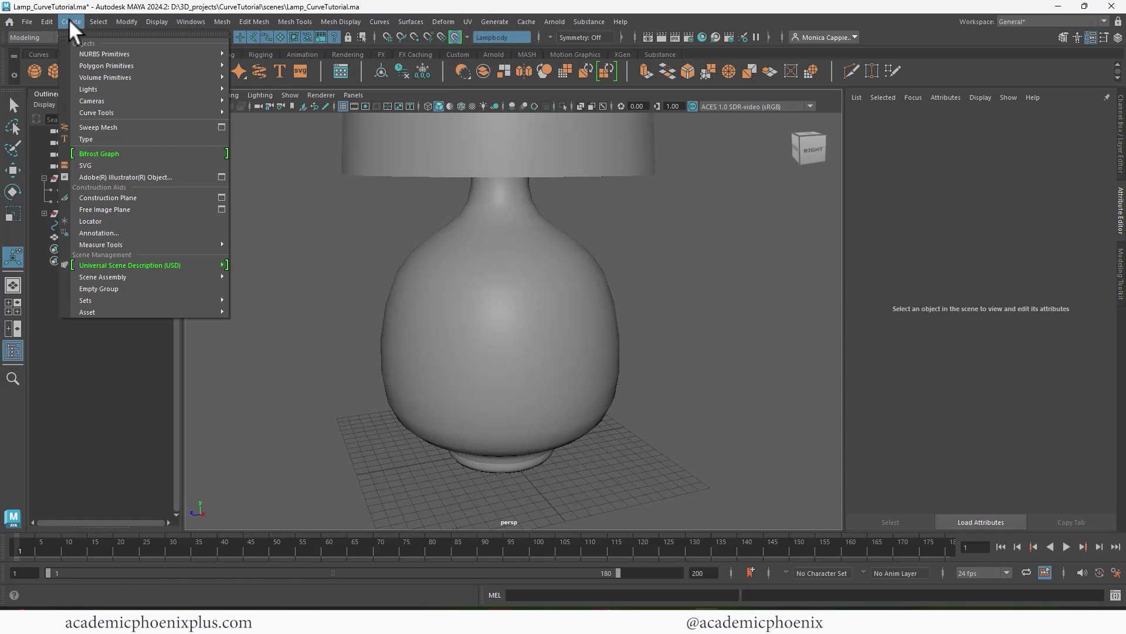
mouse_move(193, 112)
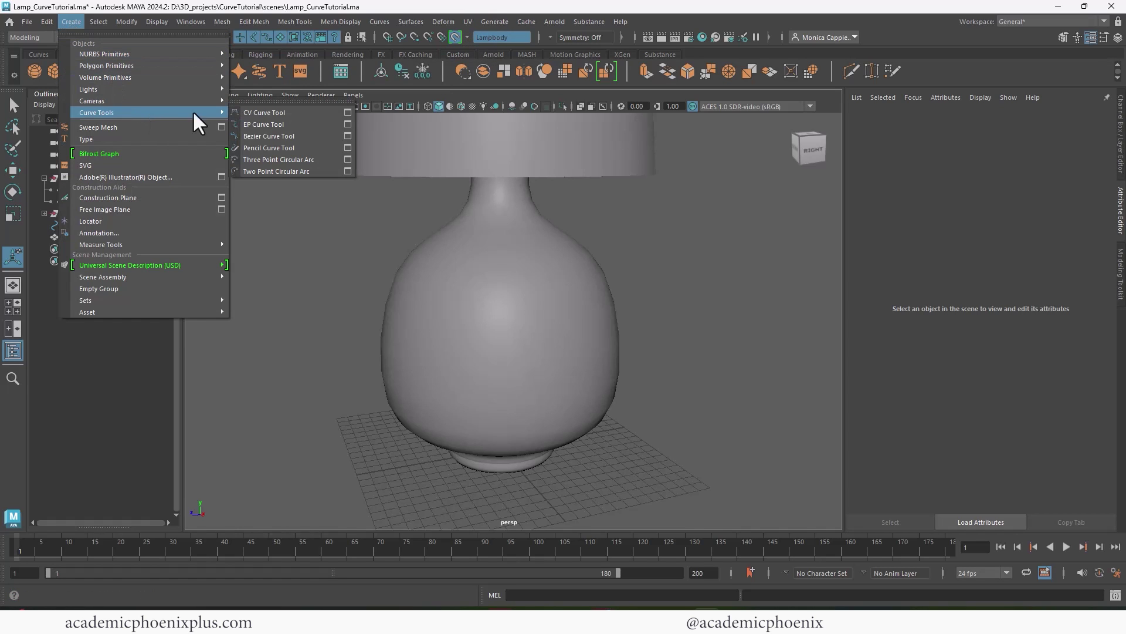
click(281, 122)
alt+drag(561, 263, 623, 246)
click(510, 269)
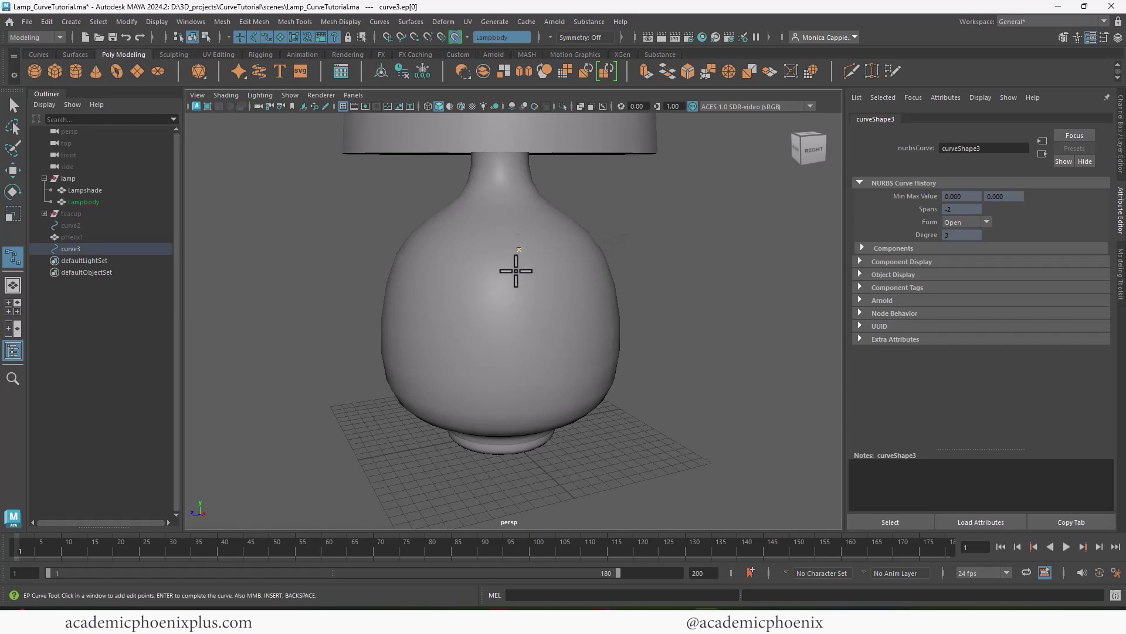
click(522, 246)
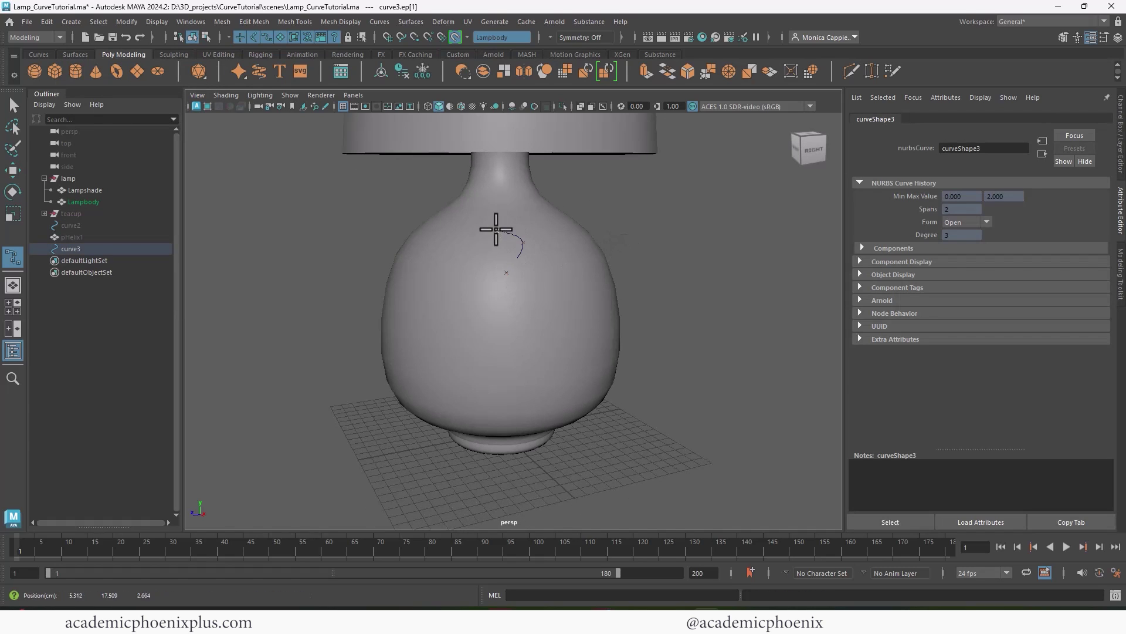
click(474, 231)
click(437, 256)
click(456, 308)
click(502, 315)
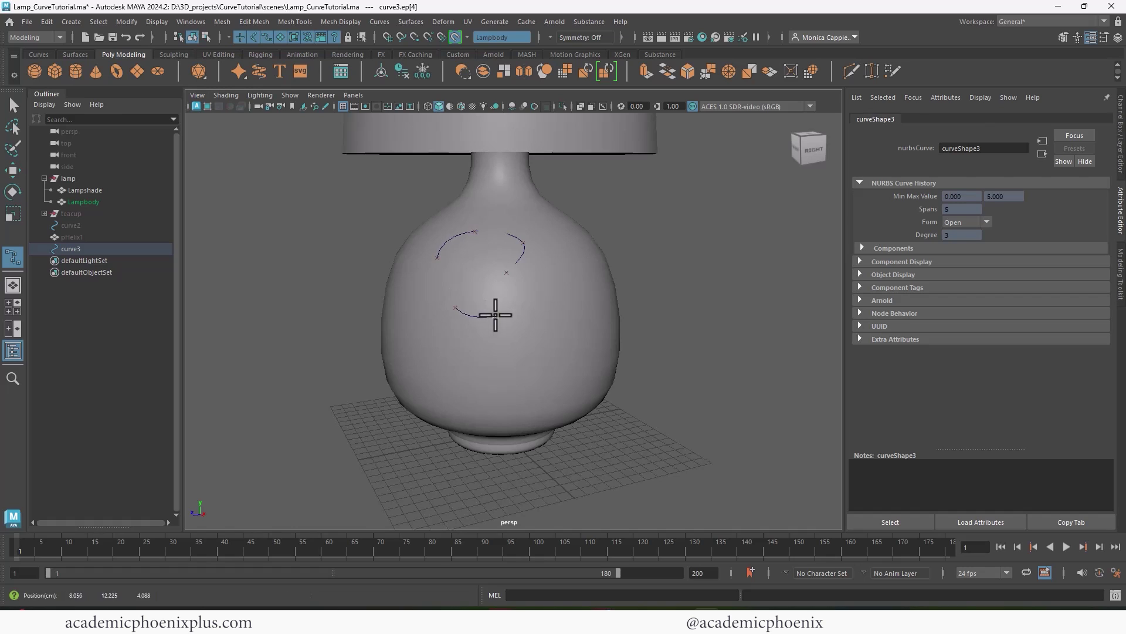
click(559, 313)
click(563, 328)
click(554, 370)
click(487, 391)
click(445, 360)
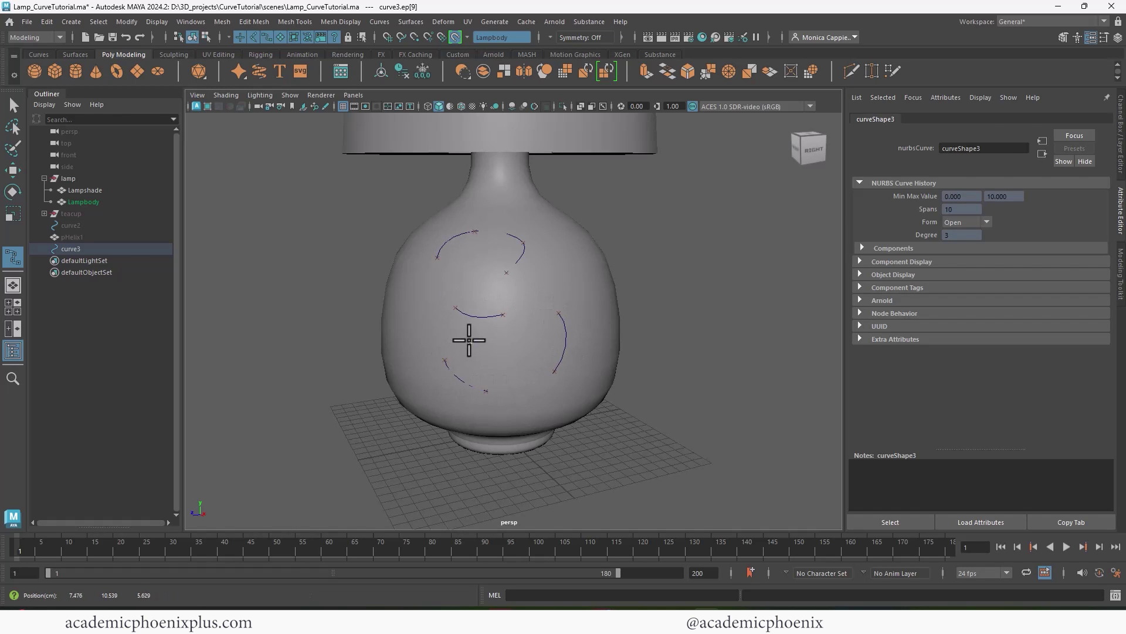
click(488, 326)
key(w)
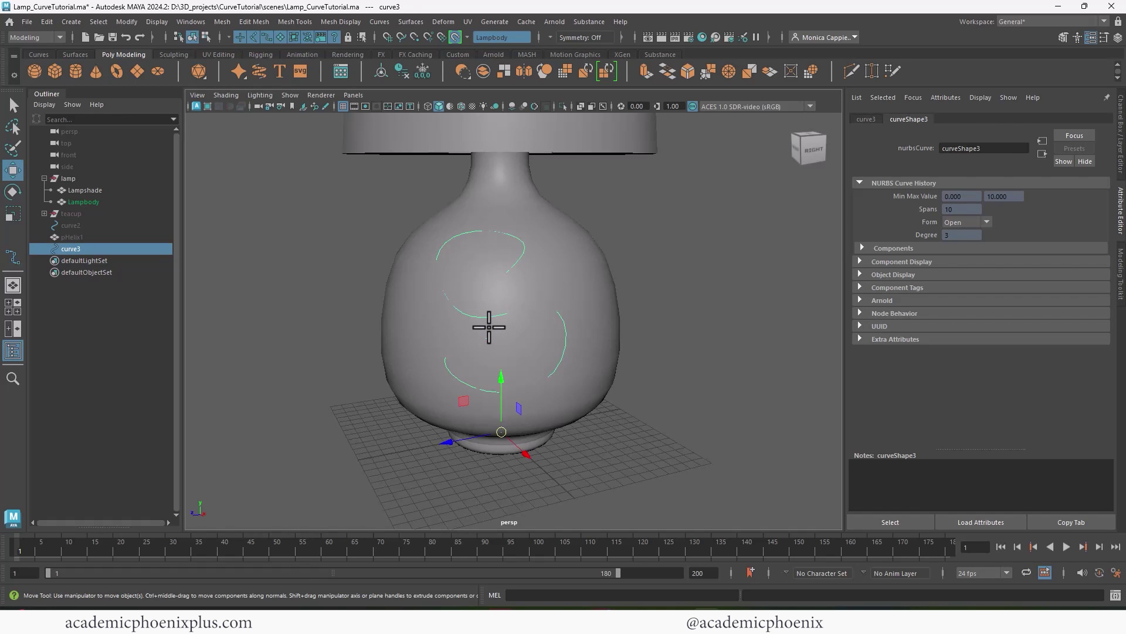
Center the S curve's pivot and move the curve outward from the lamp body's surface.
alt+drag(664, 297, 605, 300)
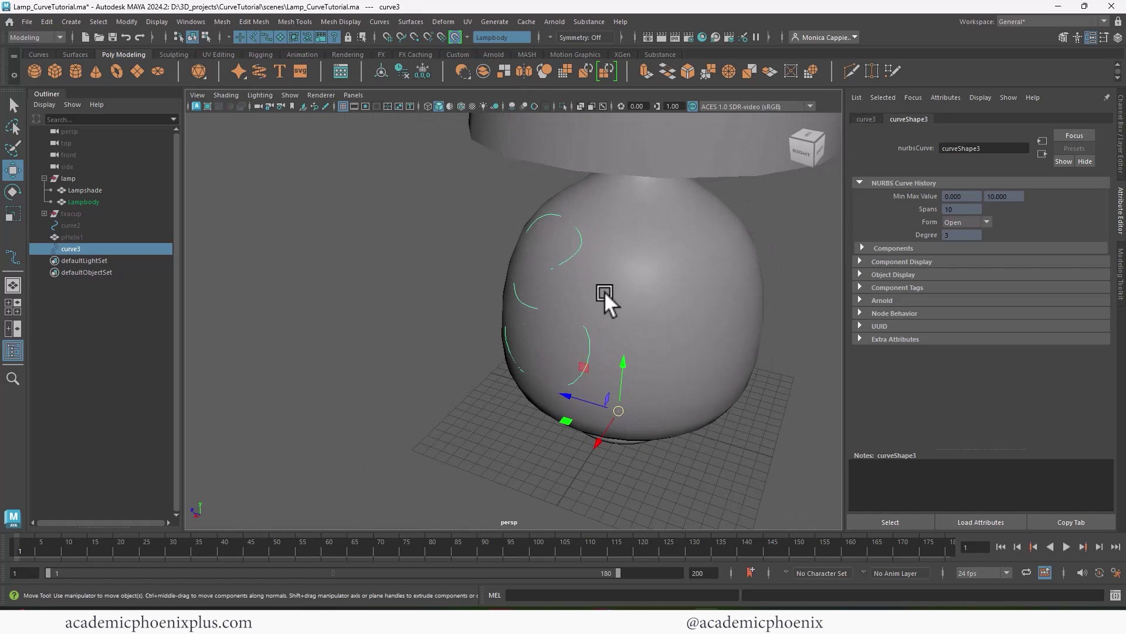
click(380, 71)
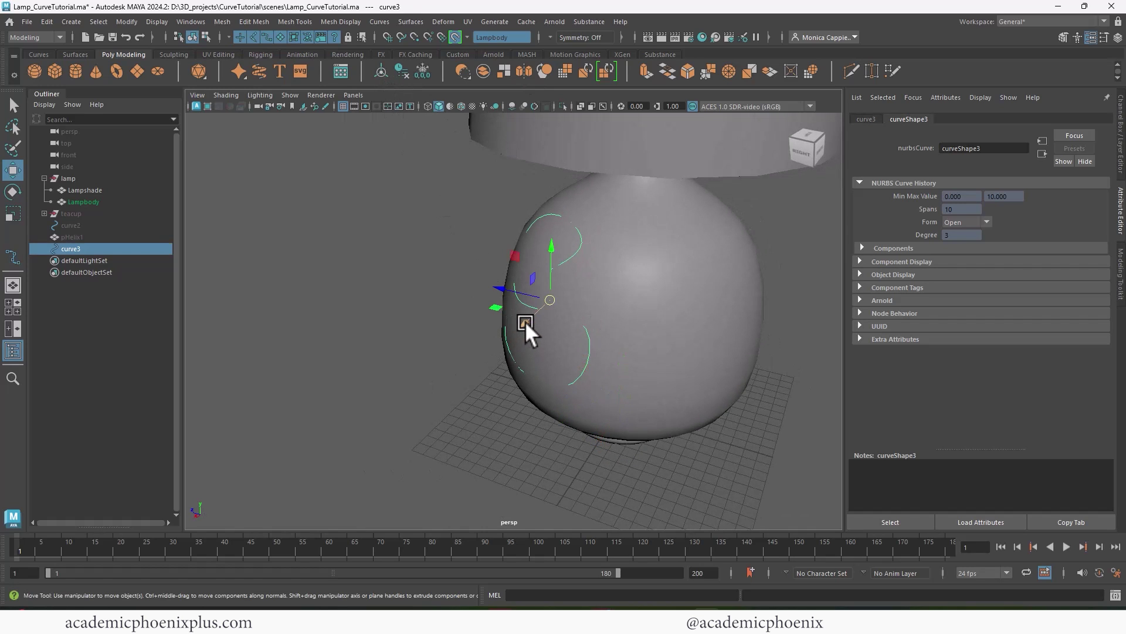
alt+drag(516, 322, 547, 326)
Reshape the upper and lower ends of the S curve by repositioning their control vertices.
right_drag(529, 241, 526, 284)
click(514, 278)
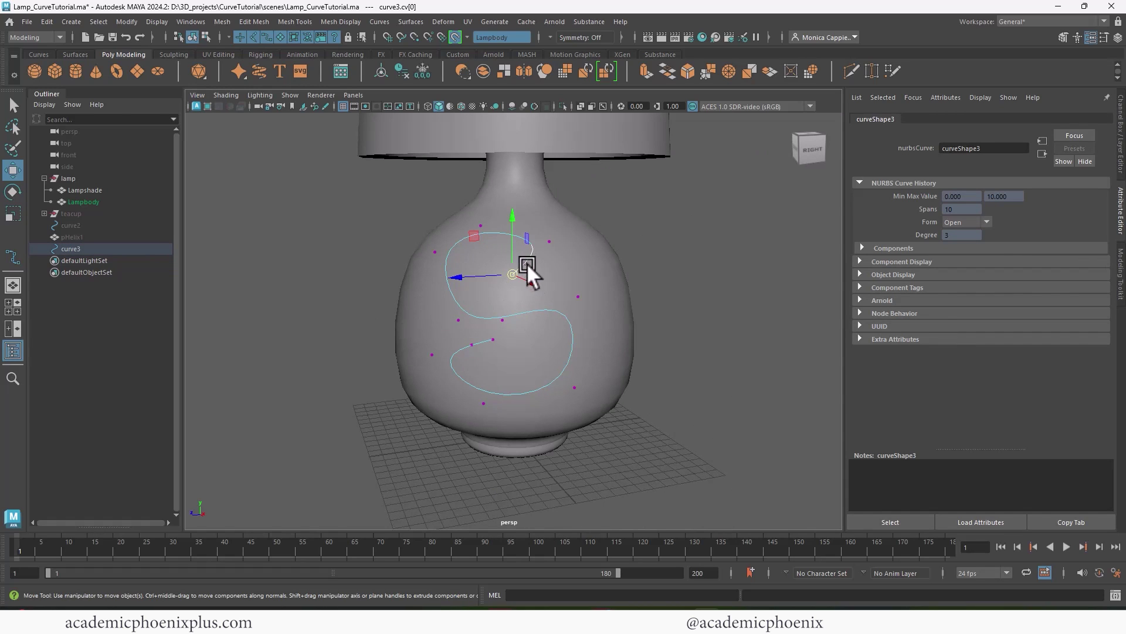
drag(526, 258, 527, 264)
click(512, 274)
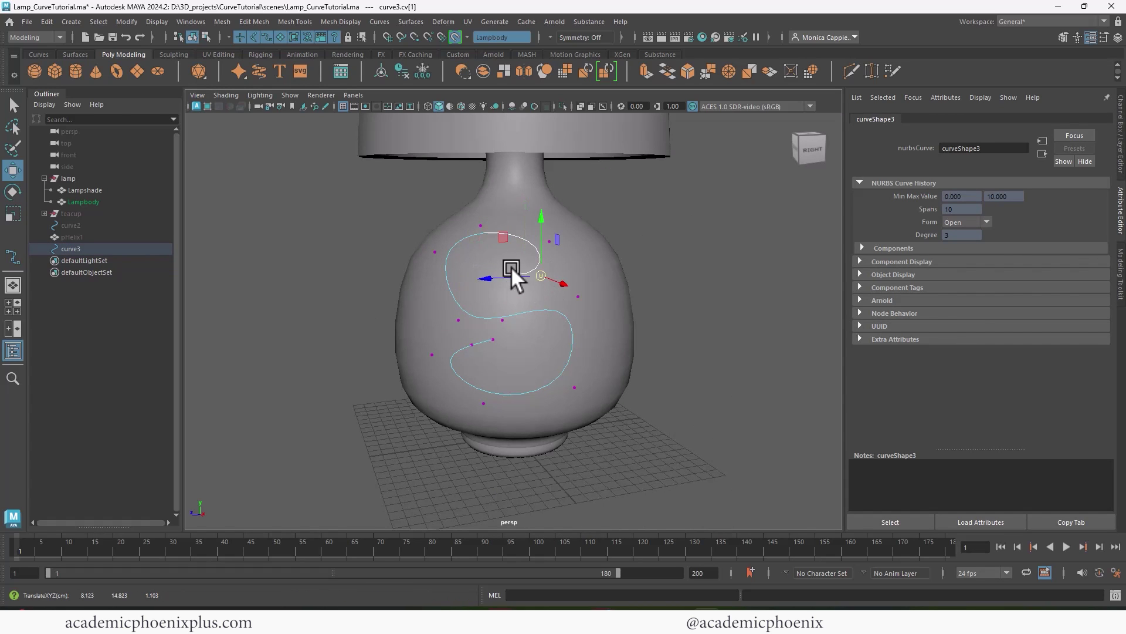
key(ctrl+z)
click(549, 240)
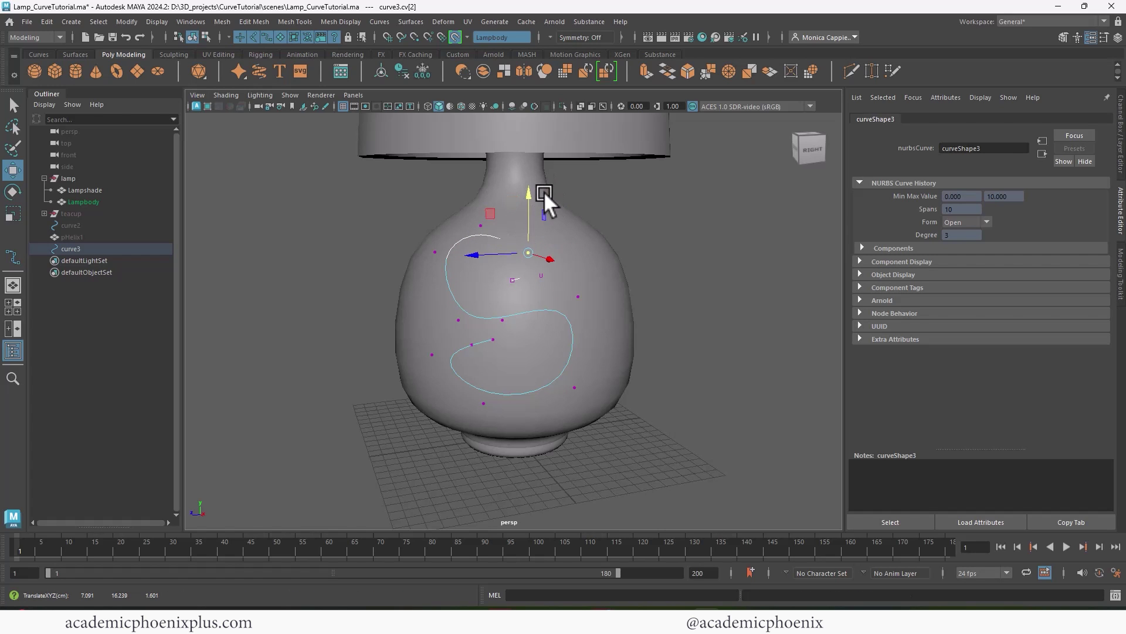
alt+drag(544, 191, 560, 255)
click(471, 358)
key(q)
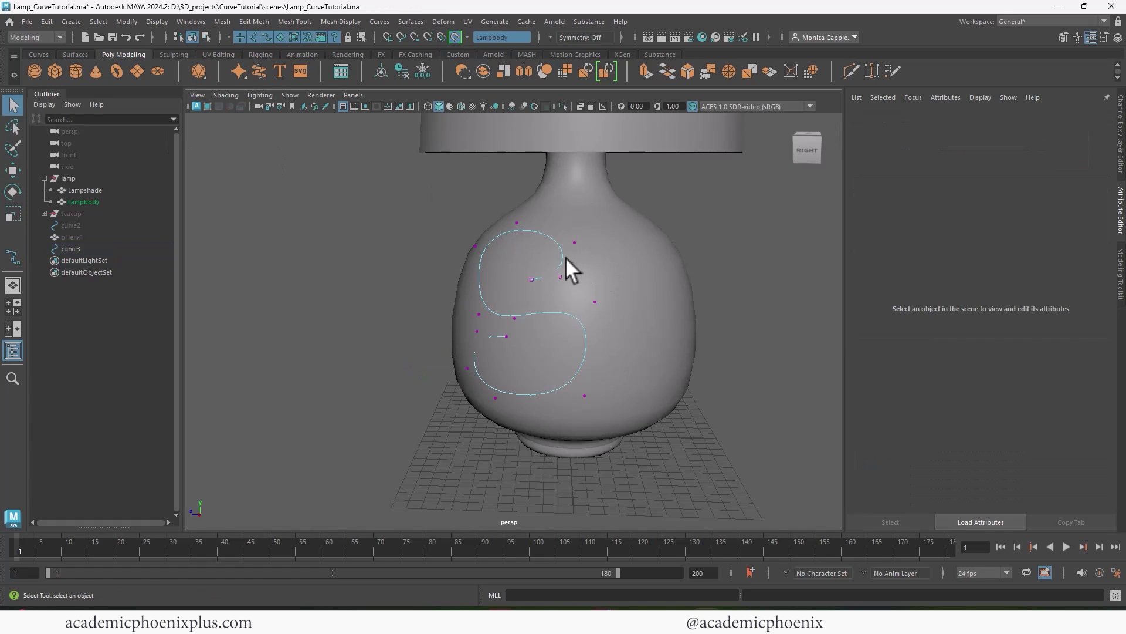
Return the S curve to object mode, turn off the live surface, and move the curve slightly out from the lamp body.
right_drag(565, 257, 551, 234)
click(455, 37)
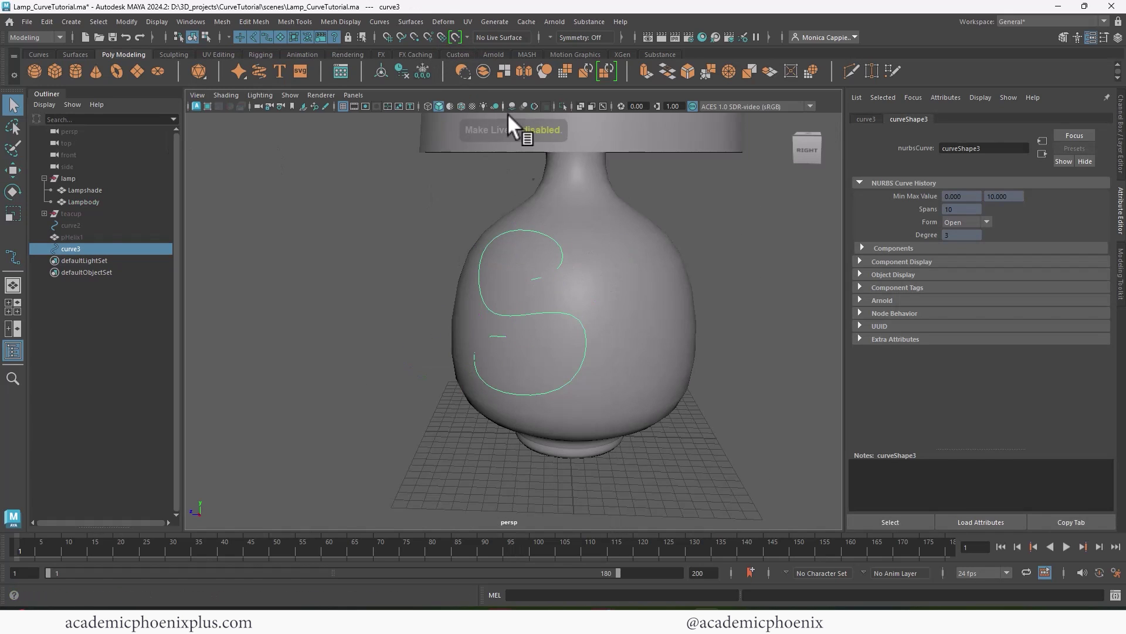
alt+drag(546, 234, 569, 273)
key(w)
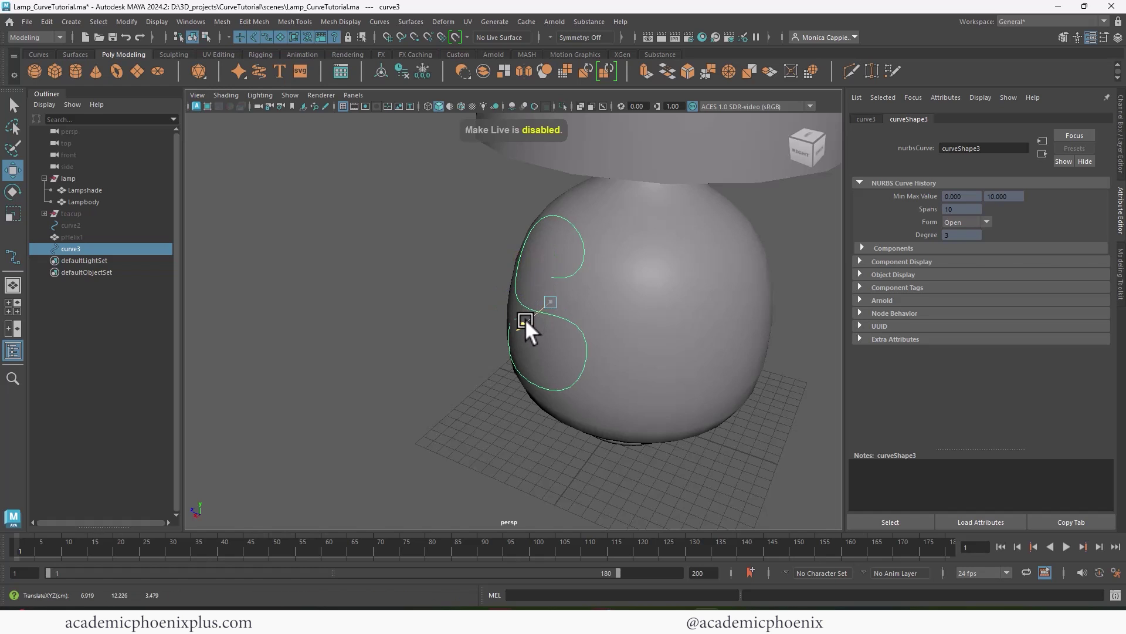
alt+drag(525, 319, 571, 293)
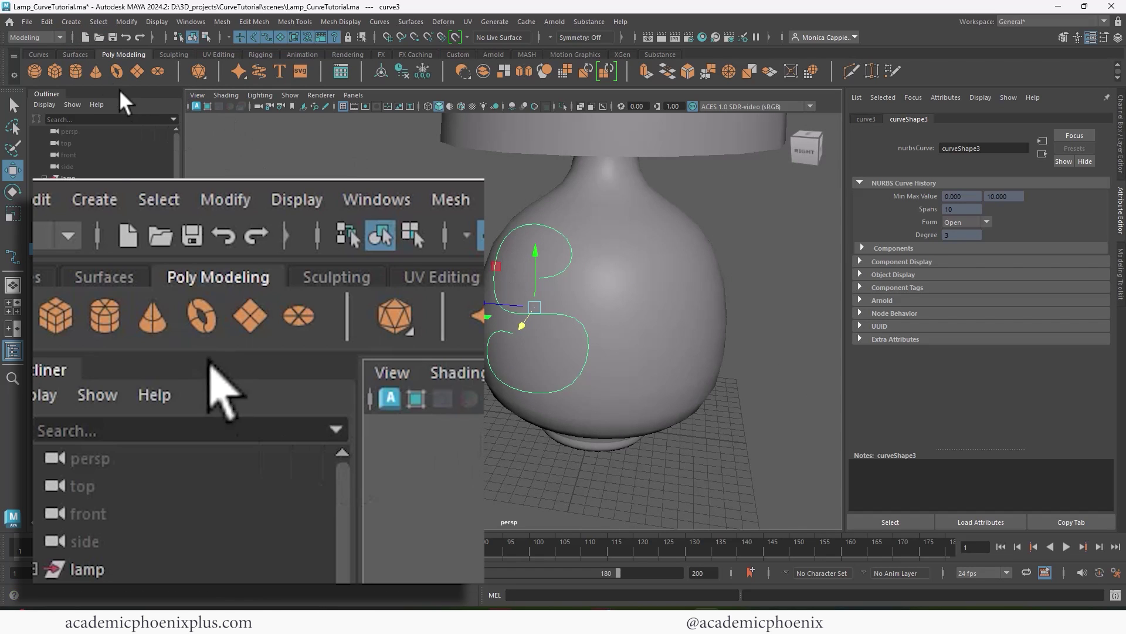
Create a sweep mesh along the S curve on the lamp body.
click(72, 21)
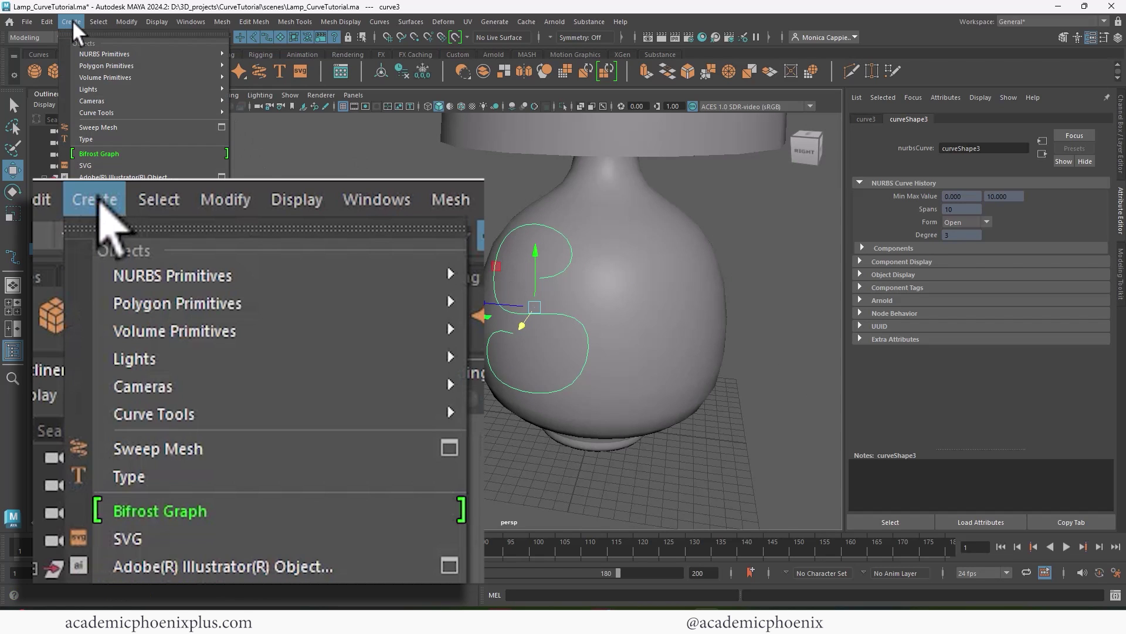
click(136, 128)
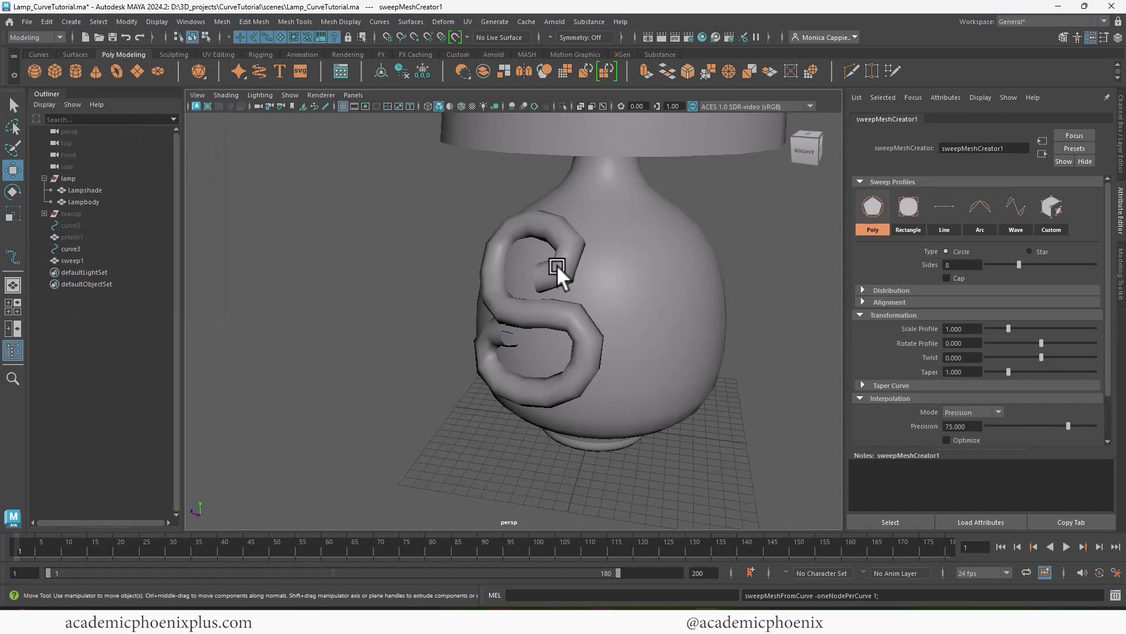
scroll(606, 252, up, 6)
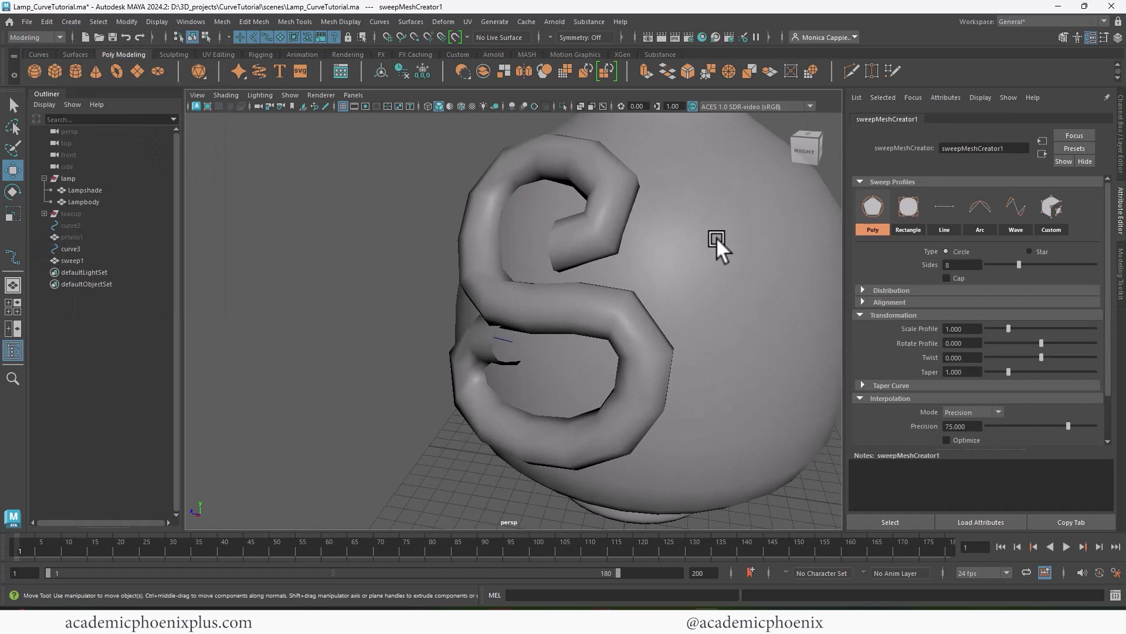
alt+drag(670, 249, 684, 251)
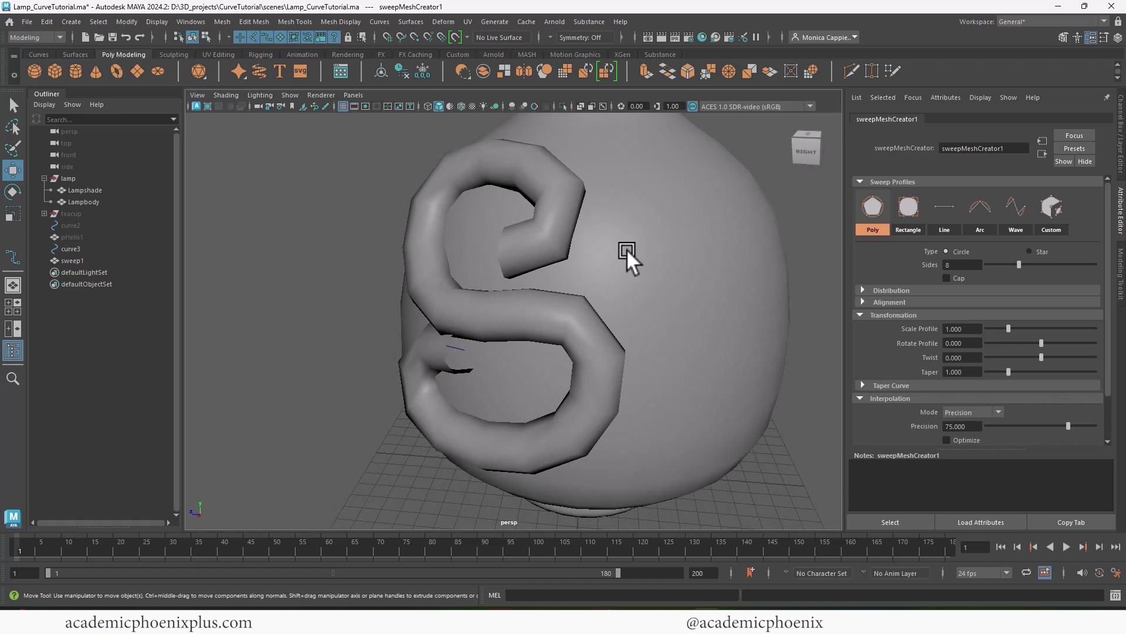
Set the S-shaped sweep mesh's circular profile to 14 sides.
click(564, 235)
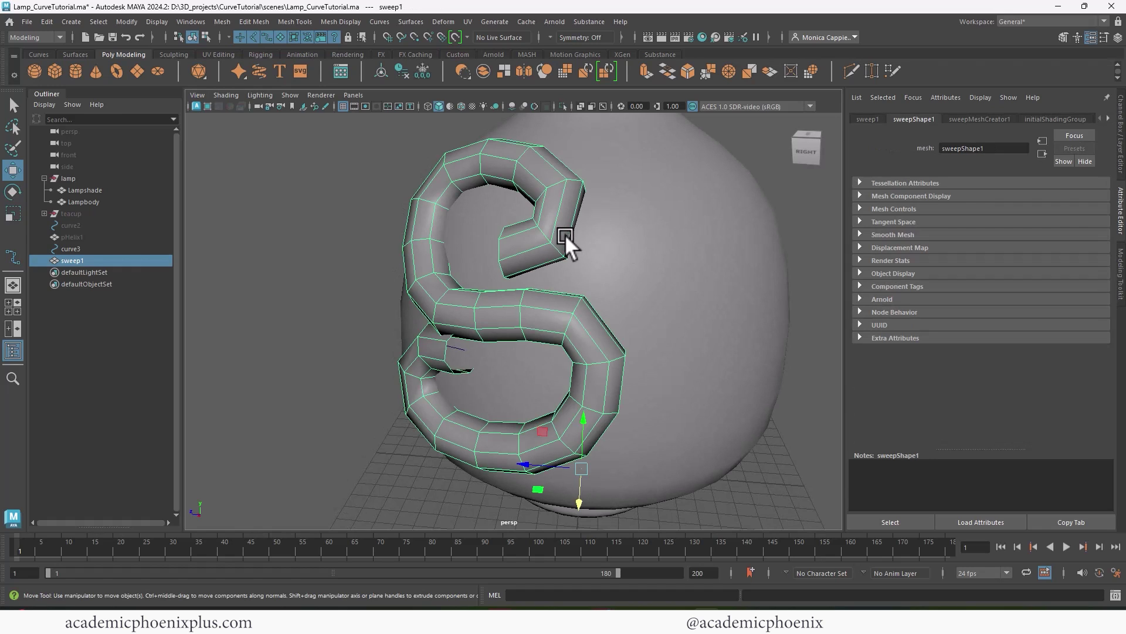
click(975, 118)
drag(1018, 263, 1054, 263)
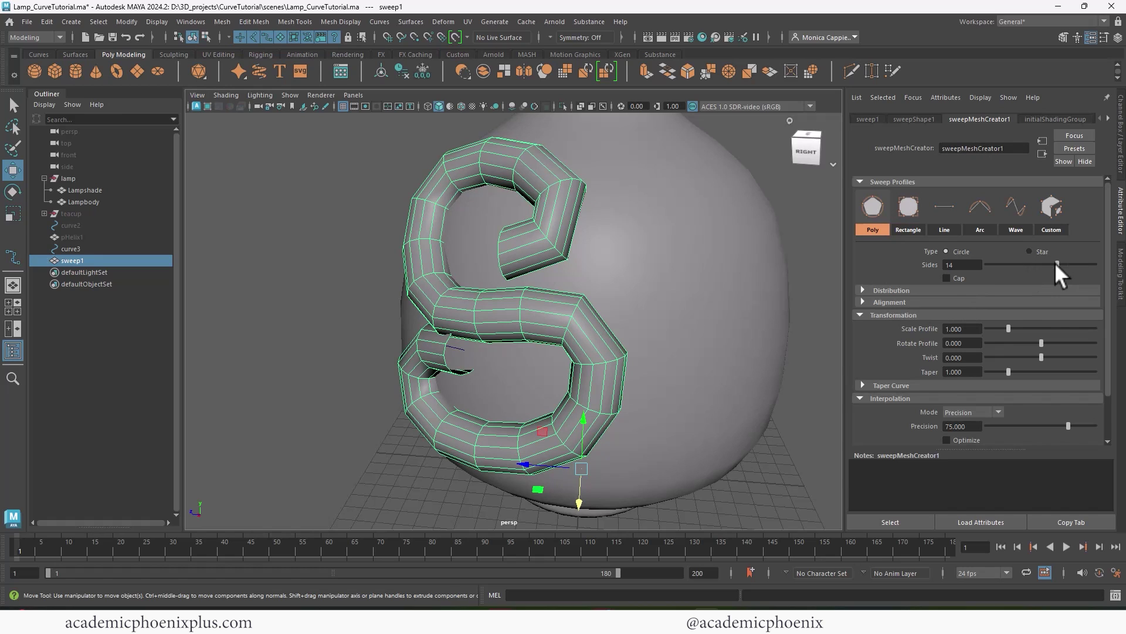
Set the sweep mesh's profile scale to 0.302, profile rotation to -47.473 and twist to 0.176.
drag(1005, 331, 1009, 370)
key(f)
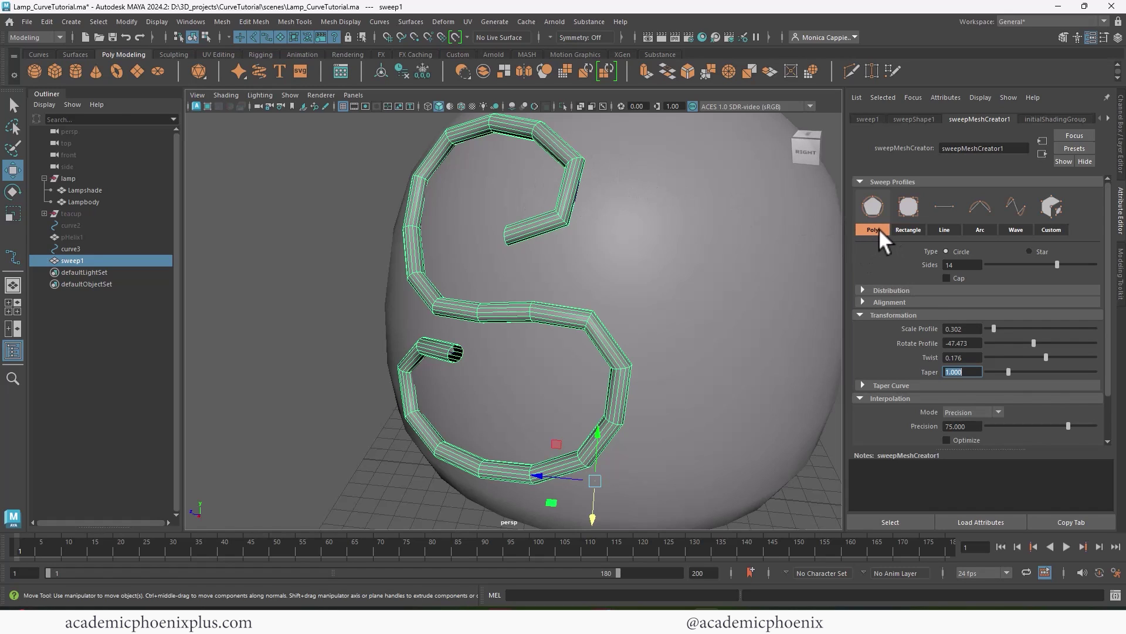
Change the sweep profile to Rectangle with a 0.258 corner radius, 1.000 corner depth, capped ends and a 0.247 profile scale.
click(910, 216)
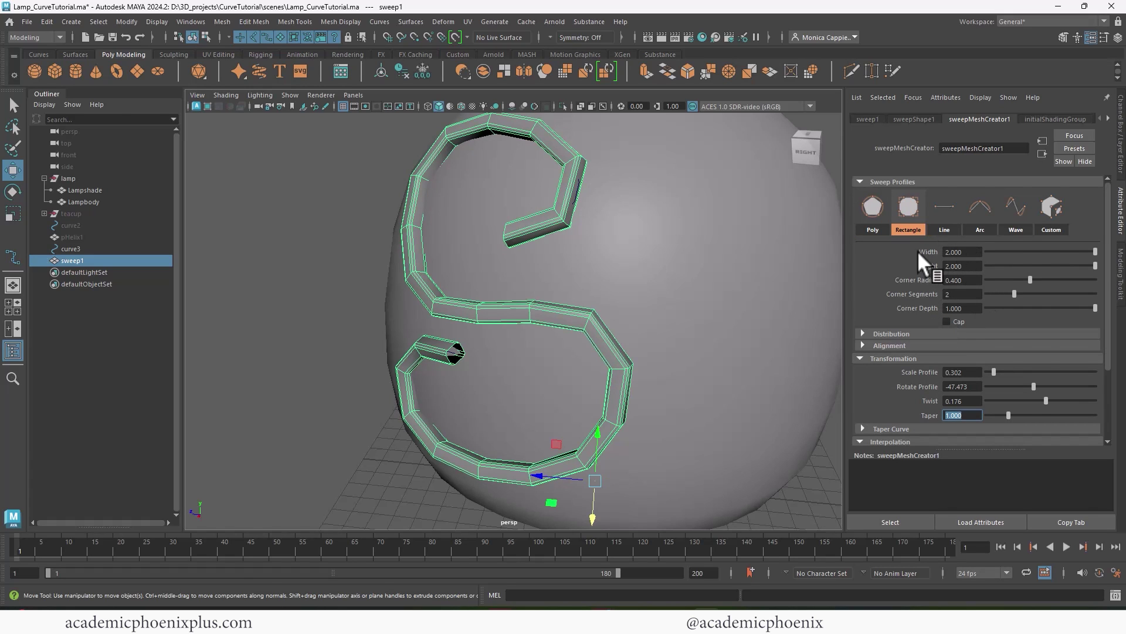
mouse_move(1096, 249)
mouse_down()
mouse_move(996, 265)
mouse_move(1109, 265)
mouse_up()
mouse_move(1029, 278)
mouse_down()
mouse_move(1005, 275)
mouse_move(1038, 292)
mouse_move(992, 289)
mouse_move(1011, 288)
mouse_up()
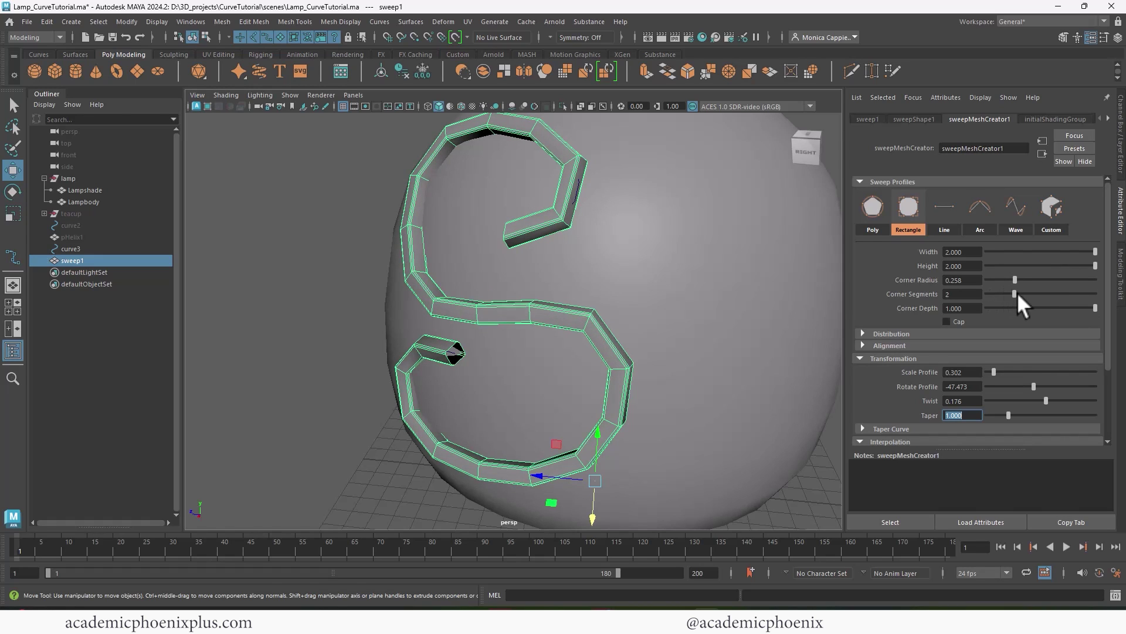
drag(1085, 306, 1113, 314)
drag(995, 369, 994, 368)
Try the Line, Arc and Wave sweep profiles on the S shape and return to the Rectangle profile.
click(941, 208)
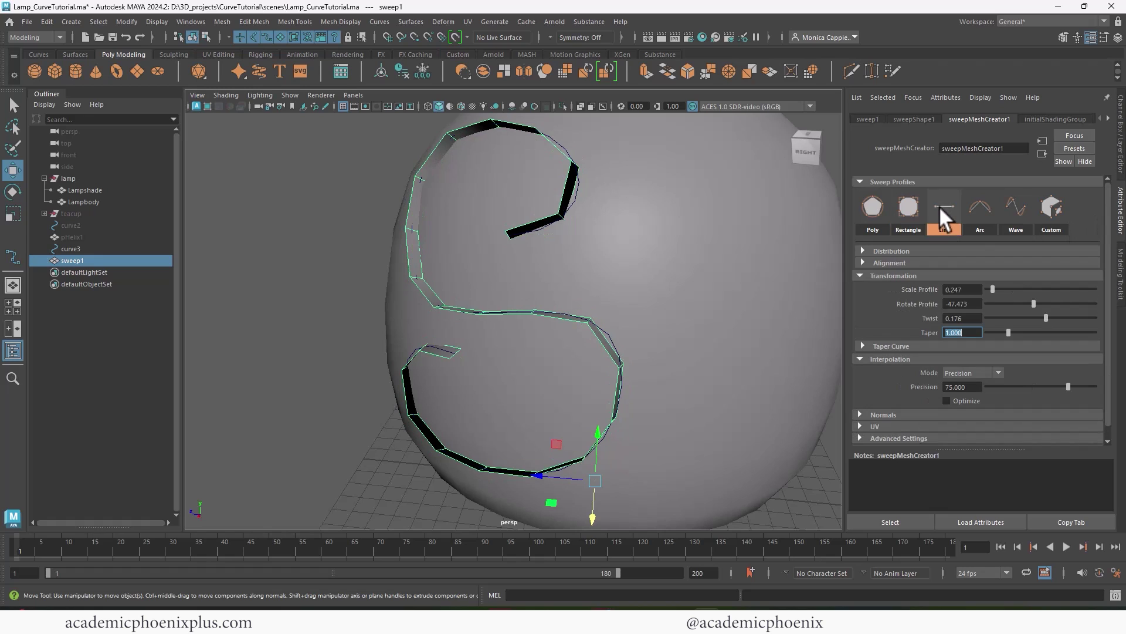
click(976, 210)
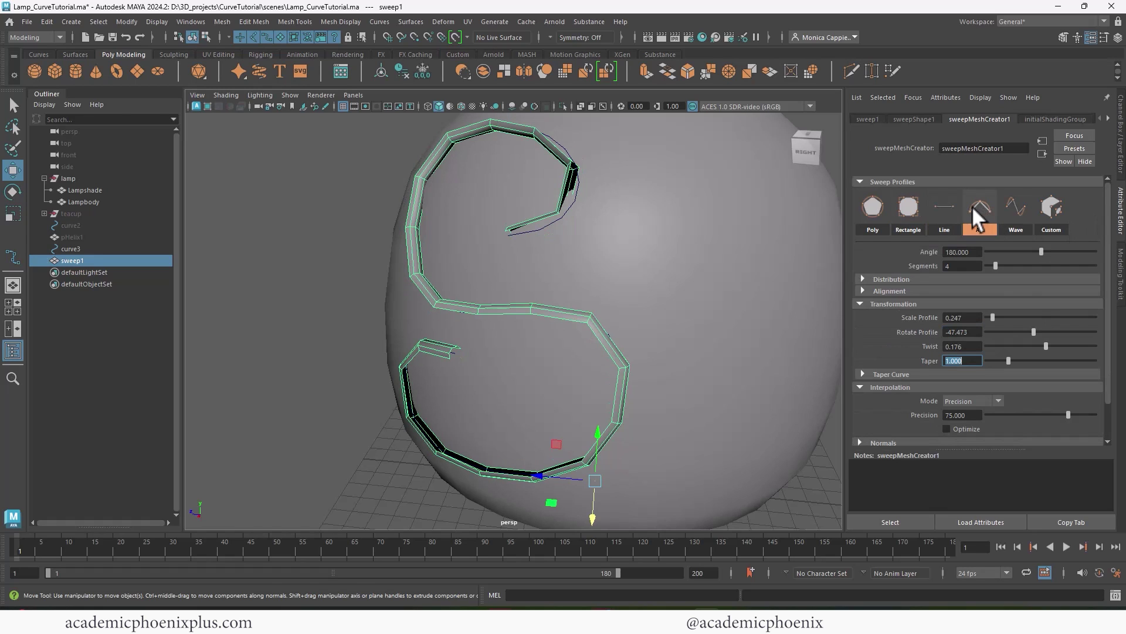
click(1014, 206)
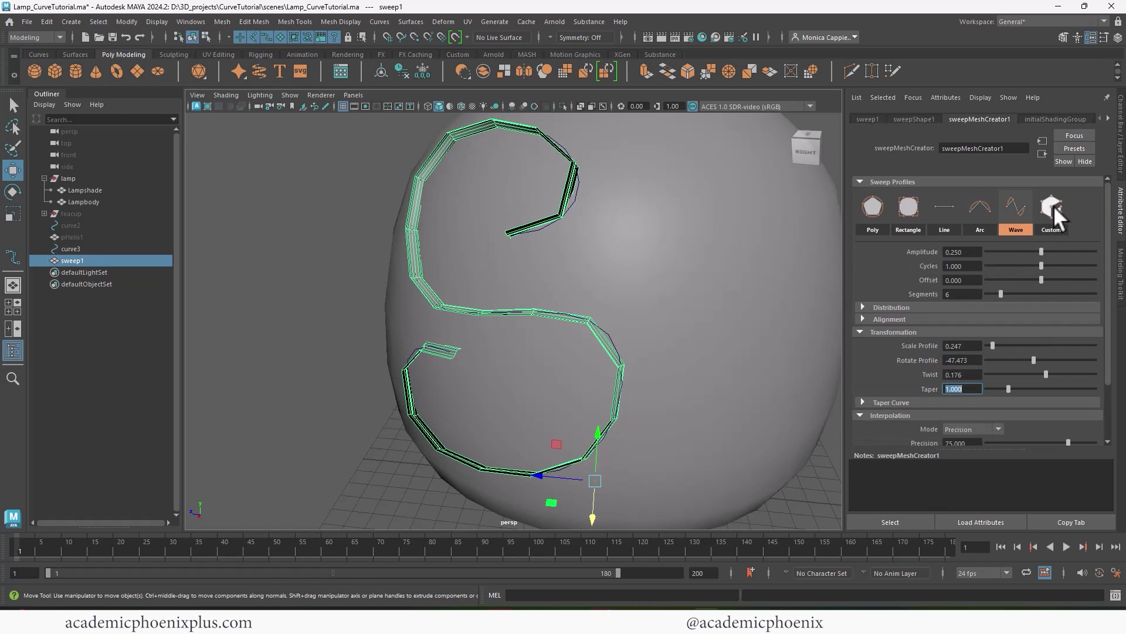
click(903, 206)
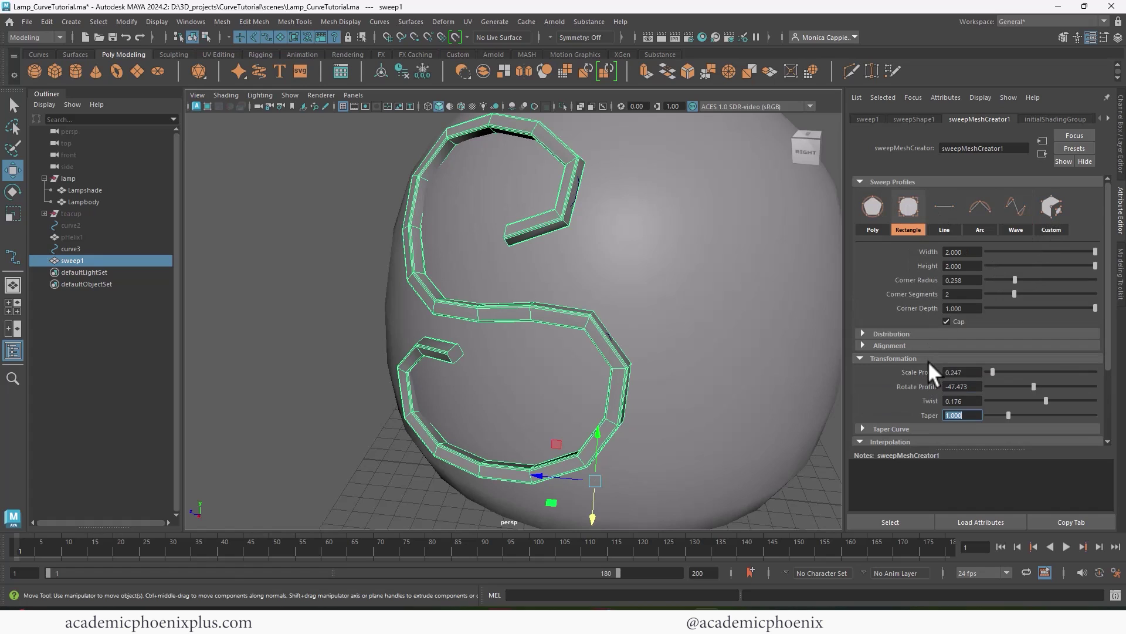
Try the sweep's Distribute and Align options, switching both off again, and look through its remaining attributes.
click(887, 334)
click(964, 345)
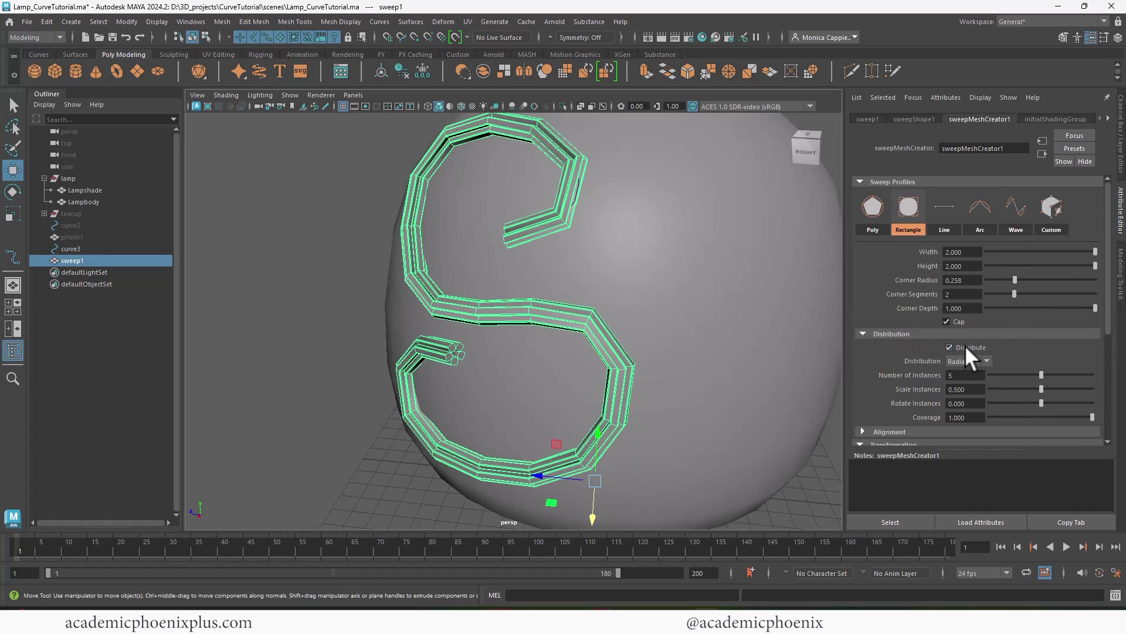
click(949, 347)
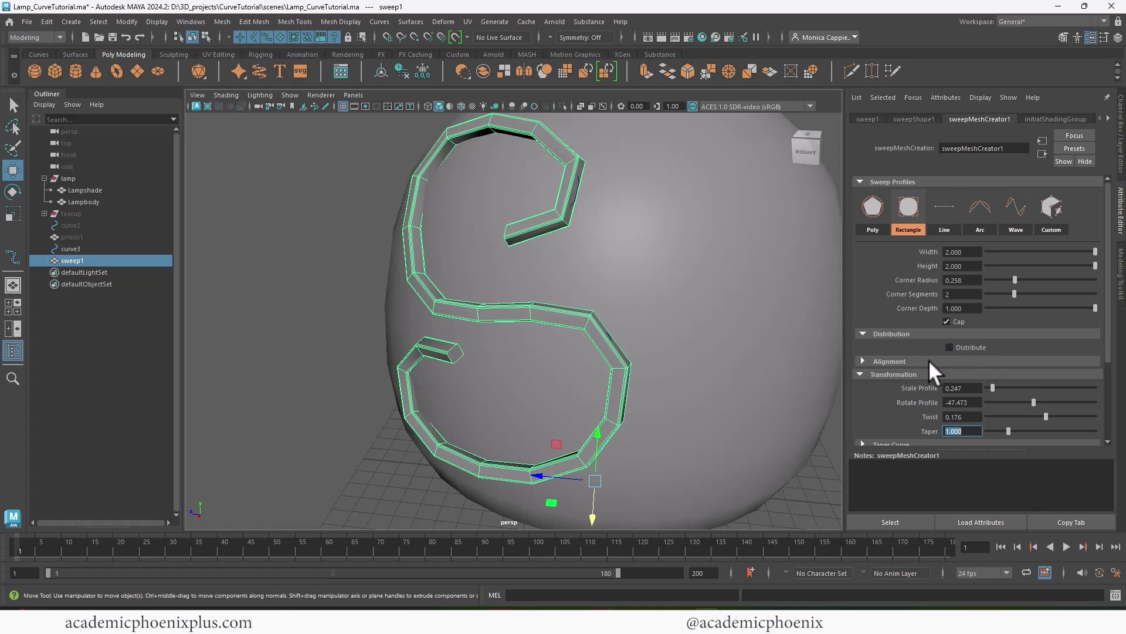
click(928, 360)
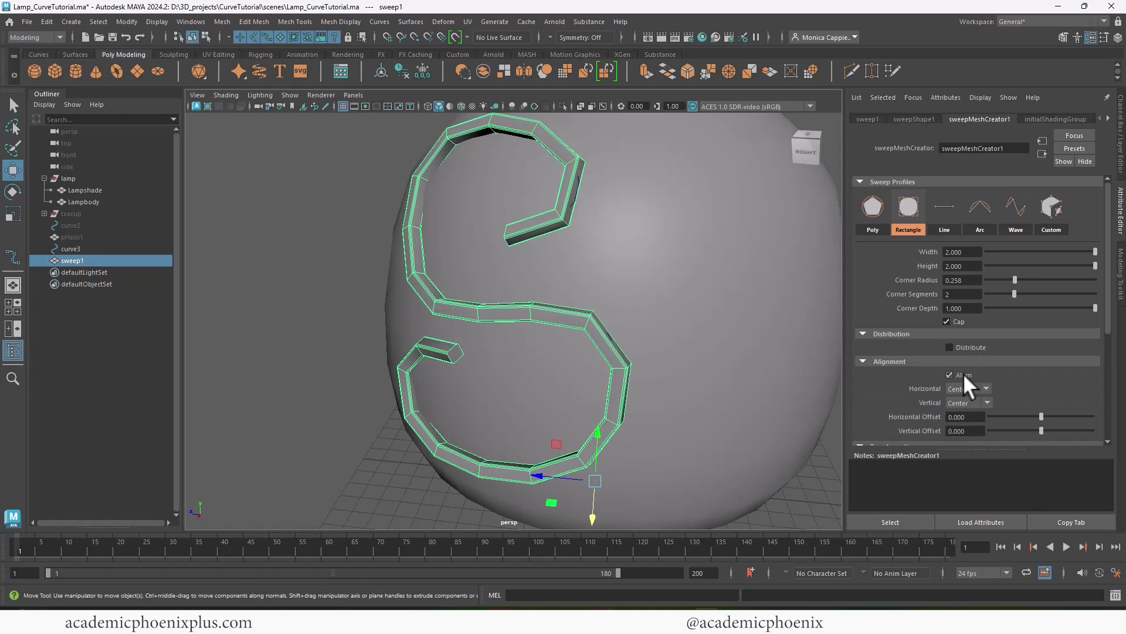
click(962, 373)
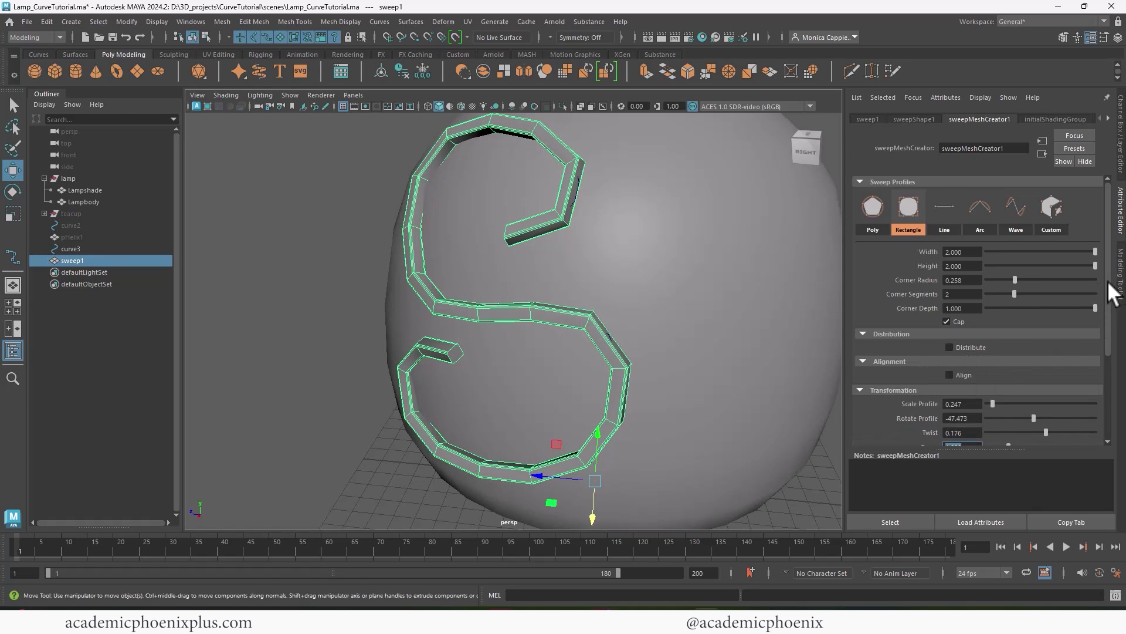
drag(1109, 283, 1108, 385)
scroll(1113, 322, up, 7)
Turn on smooth mesh preview for the S-shaped sweep mesh and deselect it.
alt+right_drag(526, 241, 396, 213)
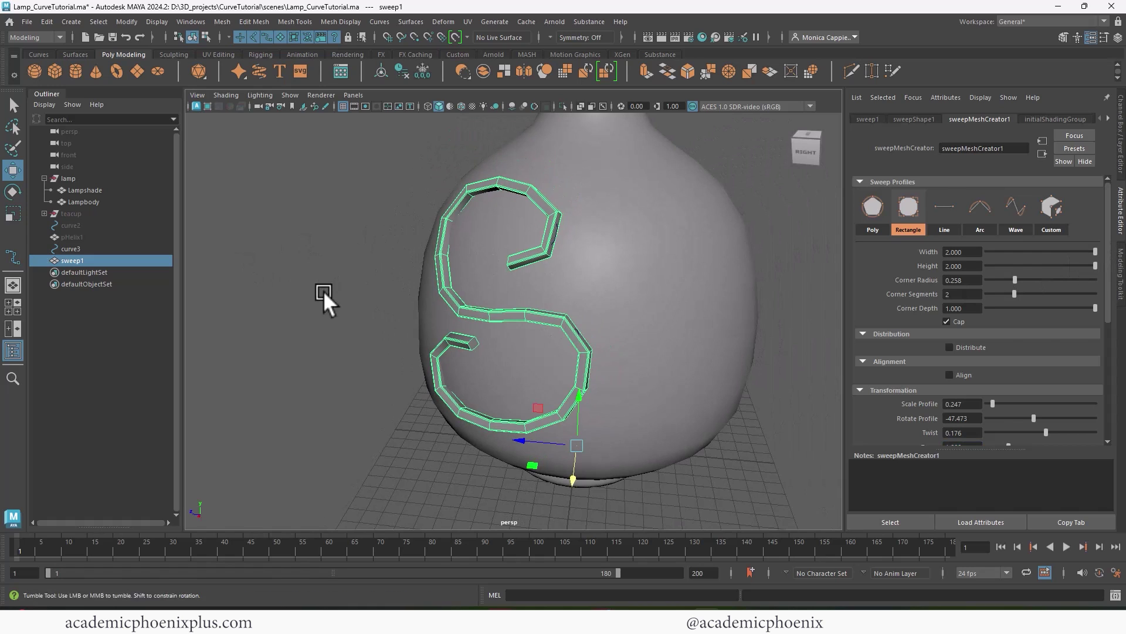
alt+drag(322, 291, 371, 292)
key(3)
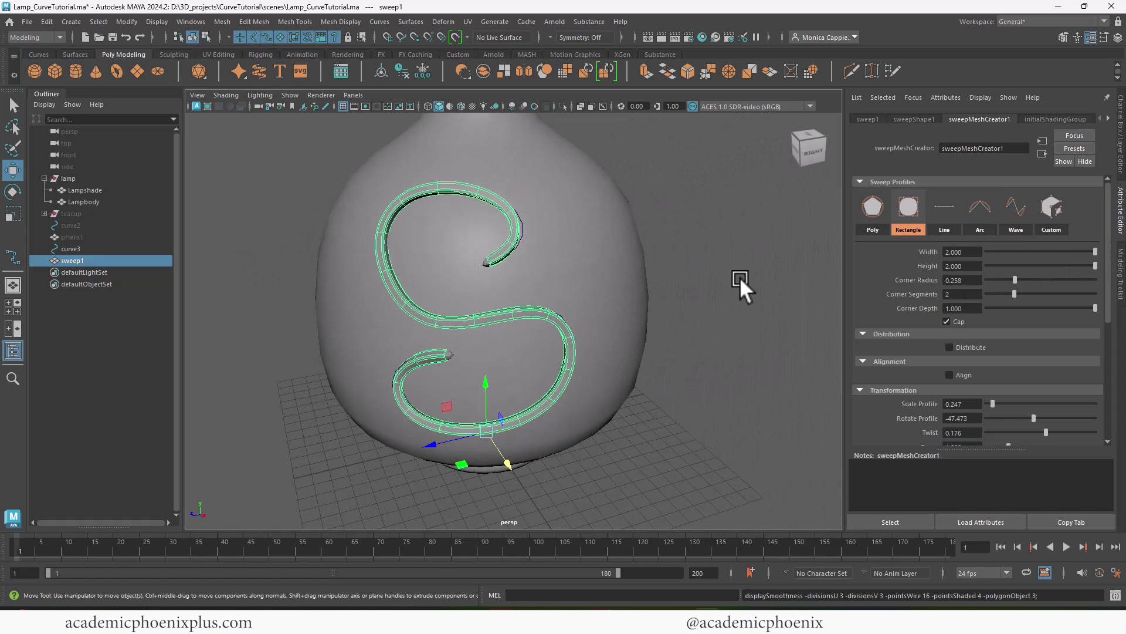
click(737, 245)
Move the S curve slightly inward to Translate X 0.262 so its sweep mesh sits against the lamp body.
alt+drag(664, 191, 684, 214)
alt+right_drag(684, 214, 629, 234)
alt+drag(628, 234, 552, 257)
alt+right_drag(551, 257, 713, 246)
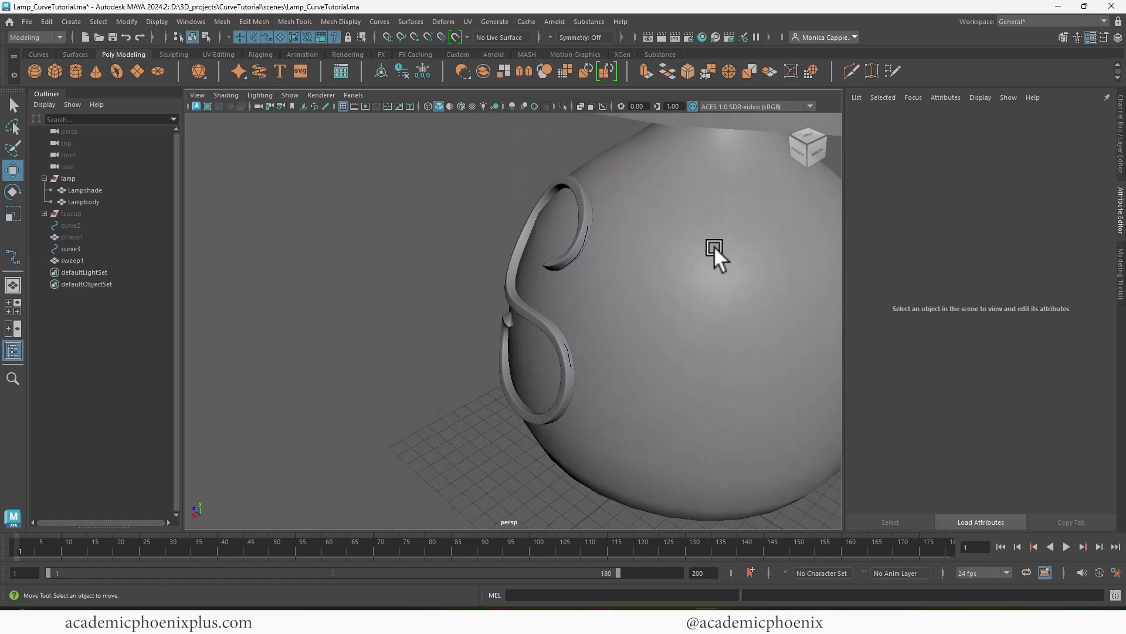
click(580, 249)
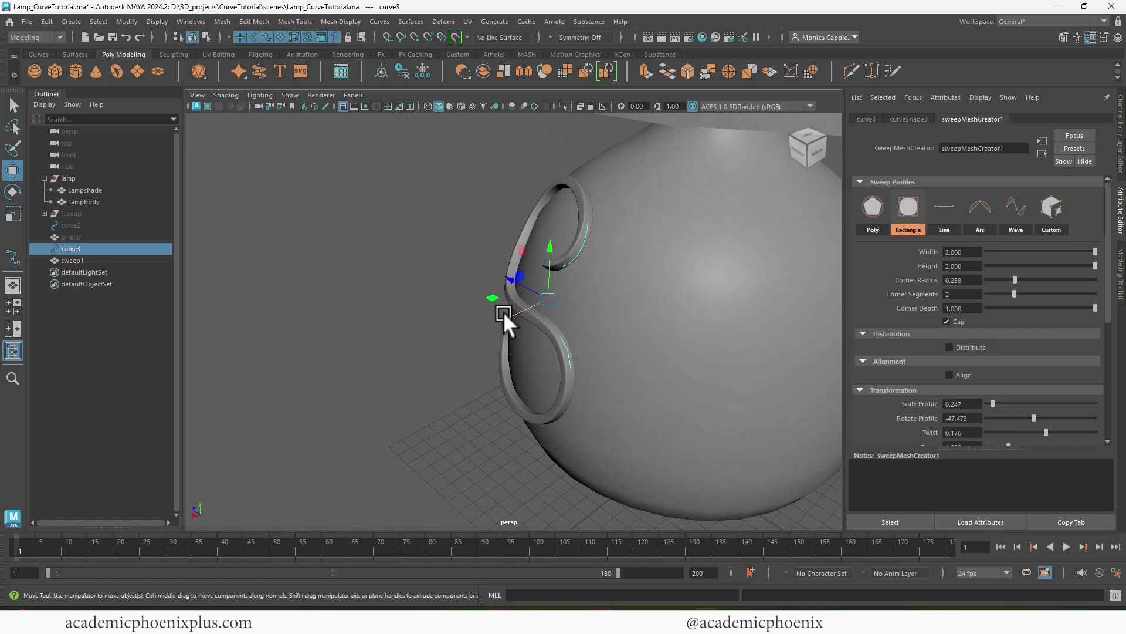
drag(503, 311, 512, 311)
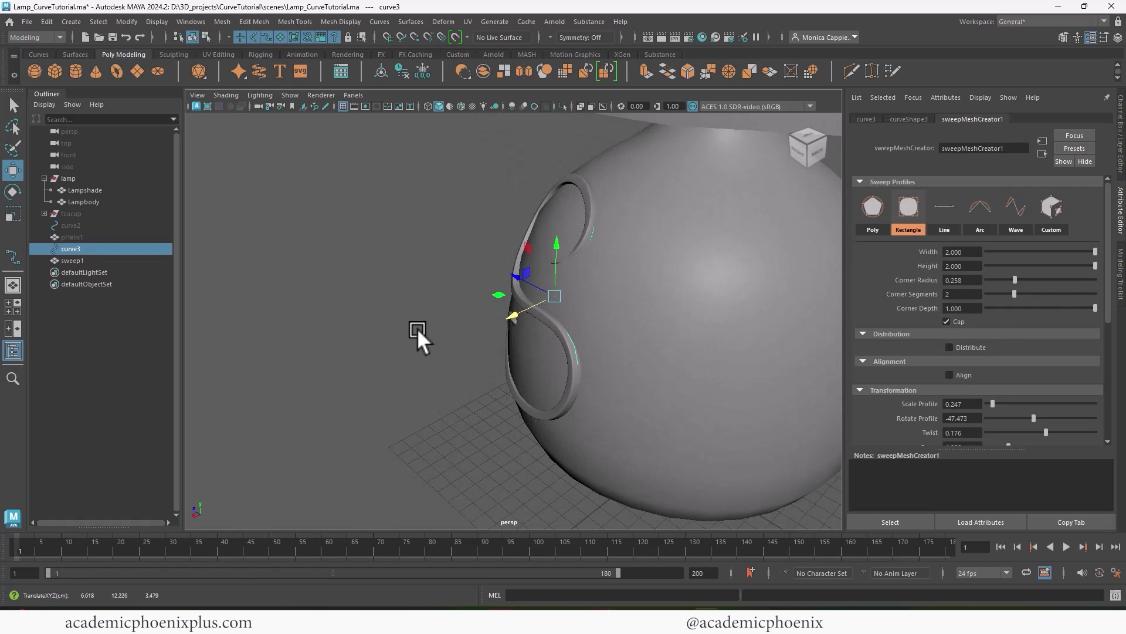
click(417, 329)
key(ctrl+z)
click(511, 313)
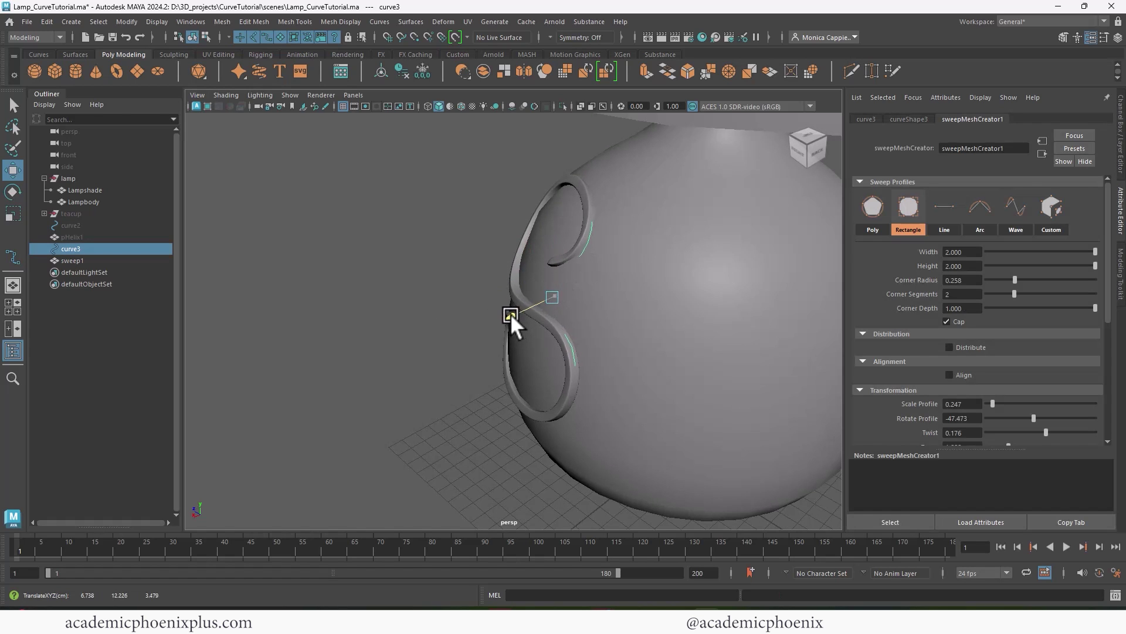
alt+drag(510, 313, 721, 273)
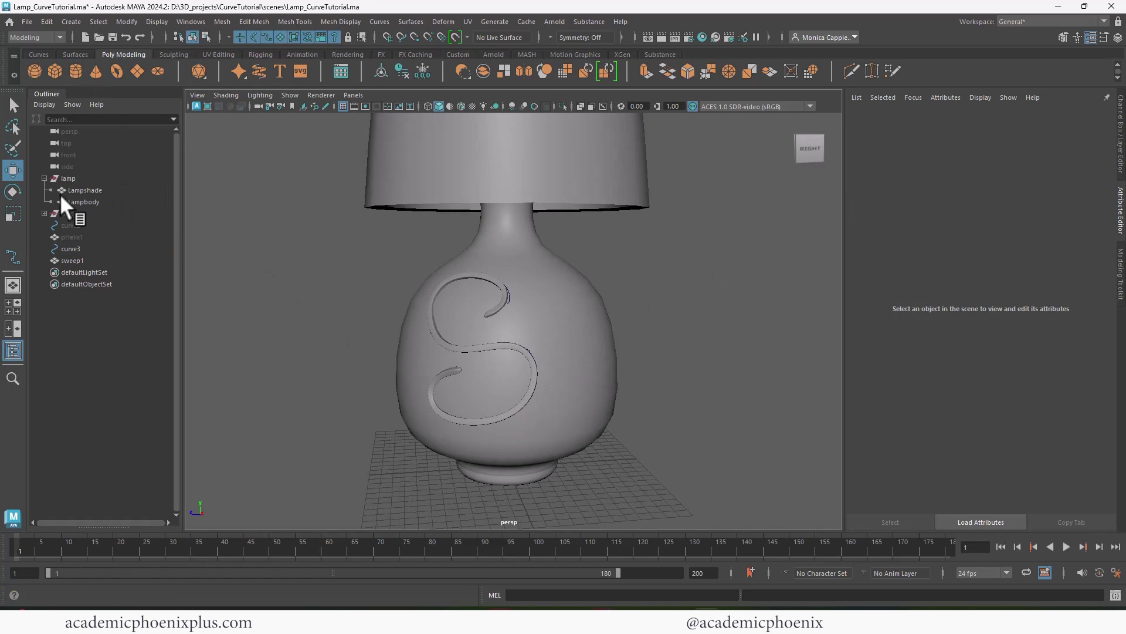
Hide the lamp group, the S-shaped sweep mesh and its S curve.
click(65, 178)
key(ctrl+h)
click(87, 258)
key(ctrl+h)
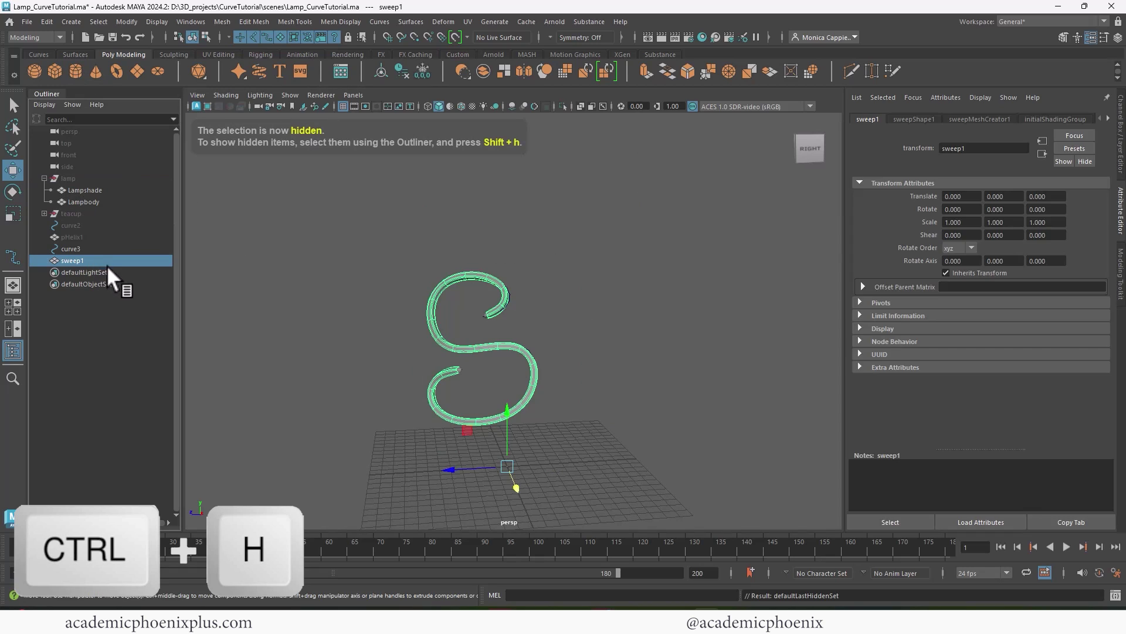
click(72, 213)
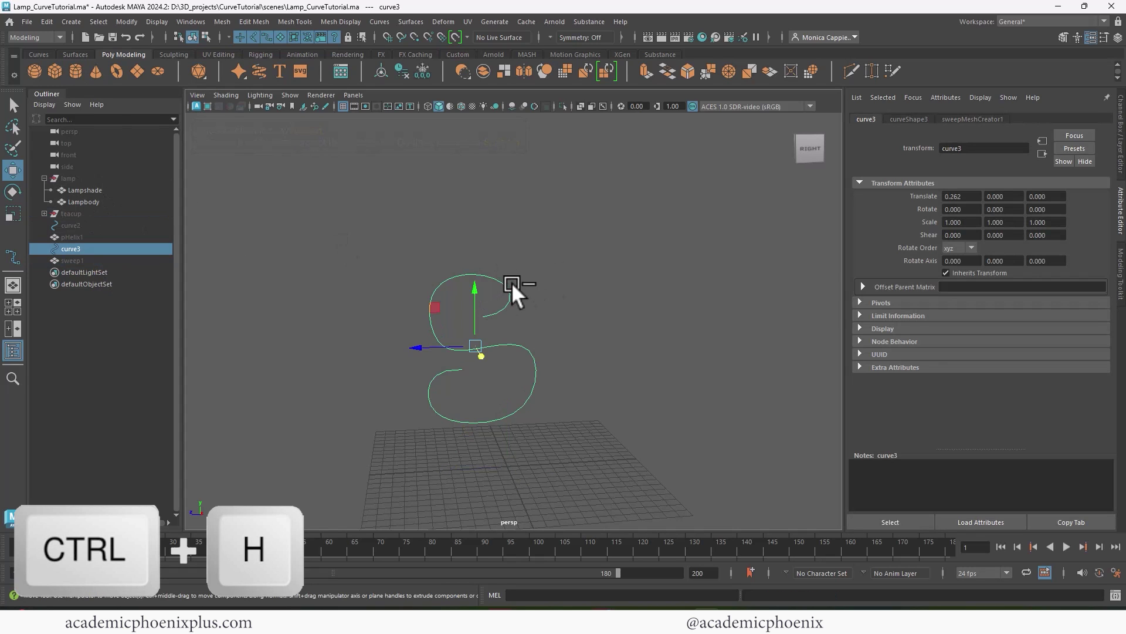
key(ctrl+h)
Unhide the teacup group and frame the cup and saucer in the perspective view.
click(88, 212)
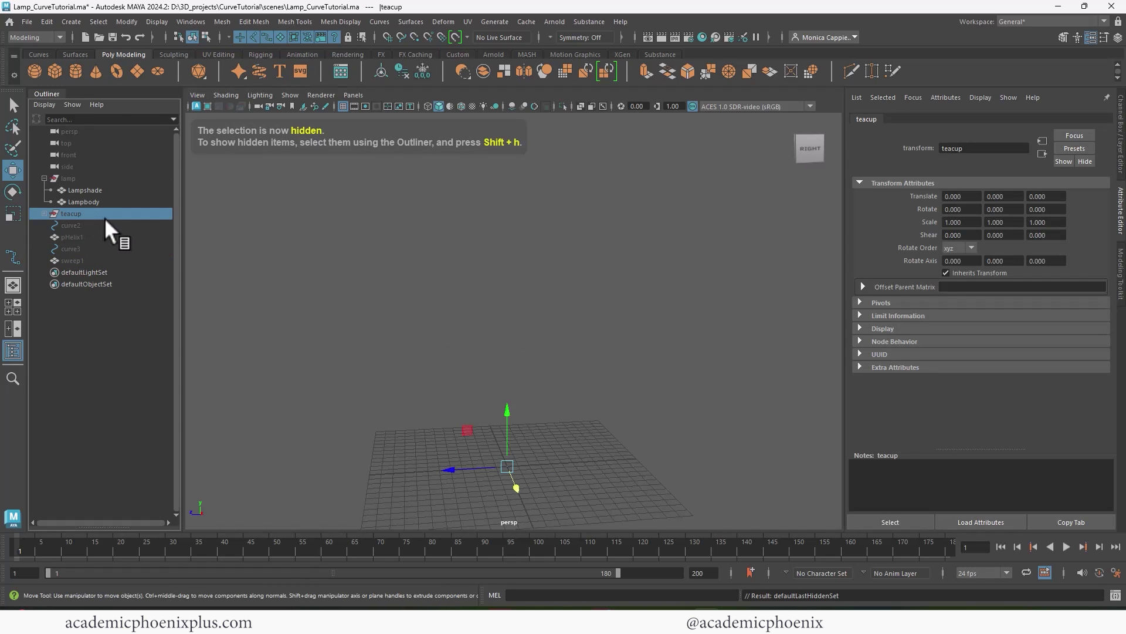
key(shift+h)
click(538, 270)
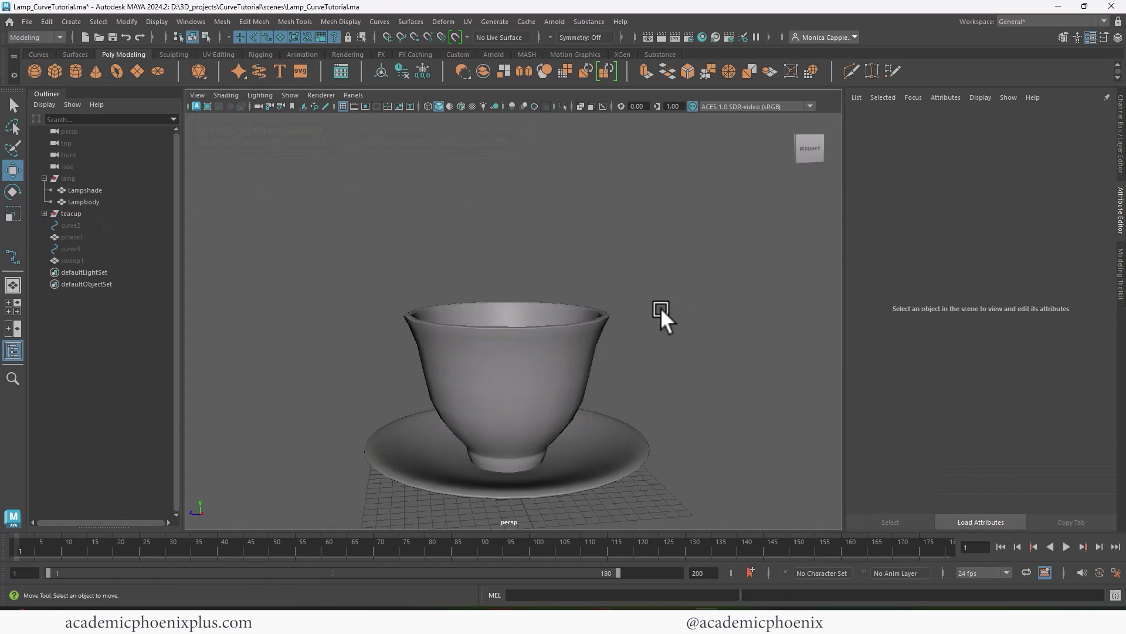
alt+drag(661, 307, 664, 283)
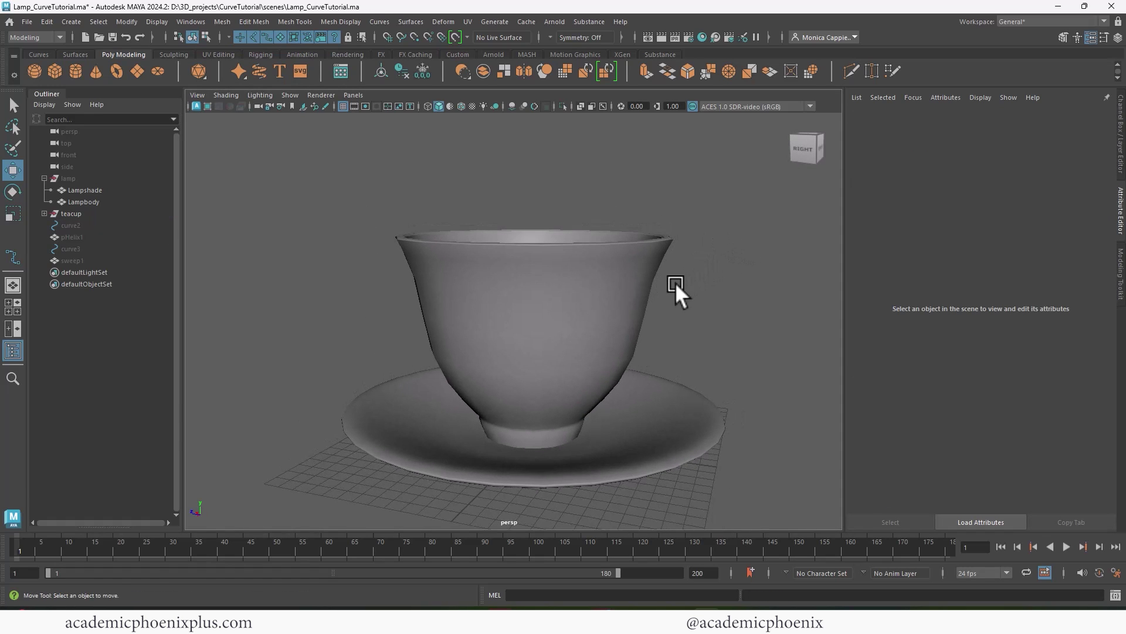
Draw a scrolled handle curve beside the teacup in the front view with the EP Curve Tool, and deselect it.
key(space)
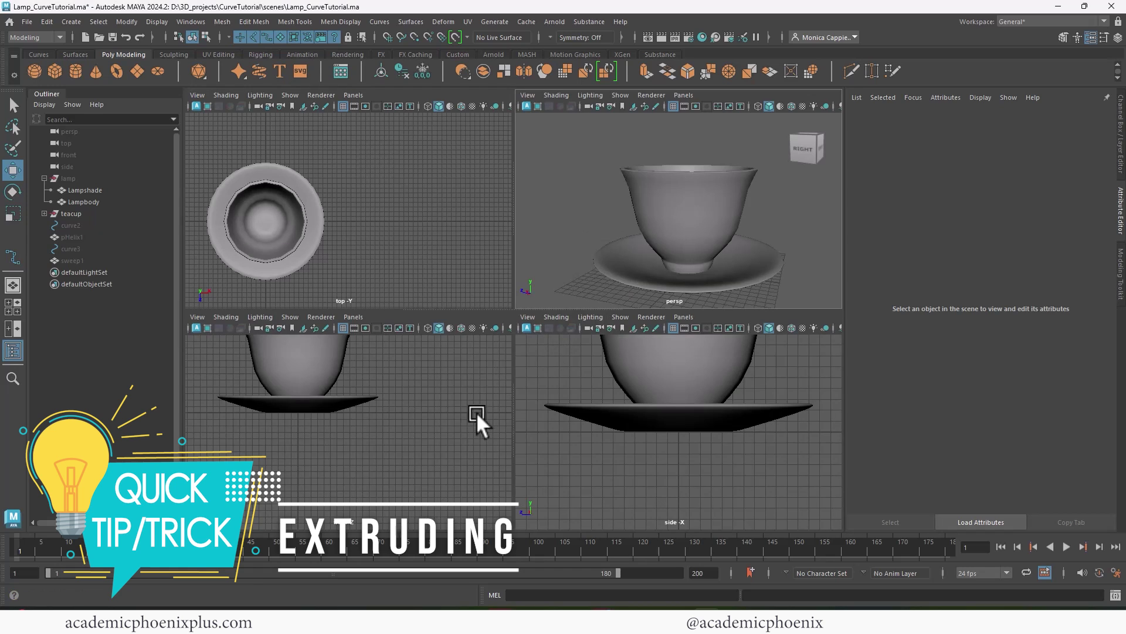
key(space)
scroll(646, 352, up, 5)
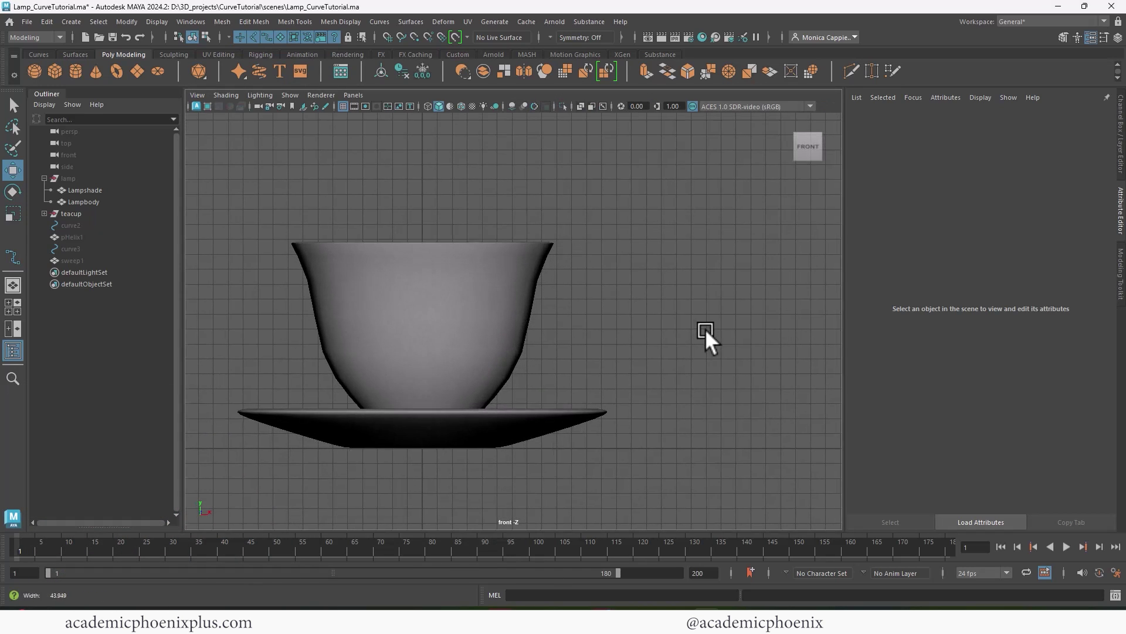
click(69, 22)
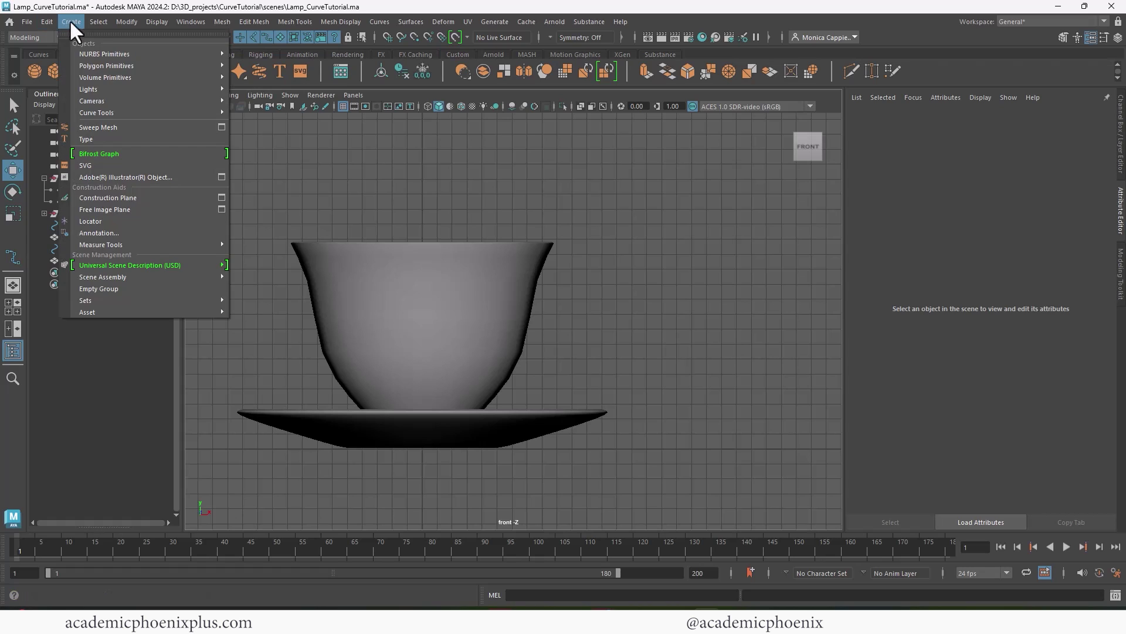
mouse_move(115, 112)
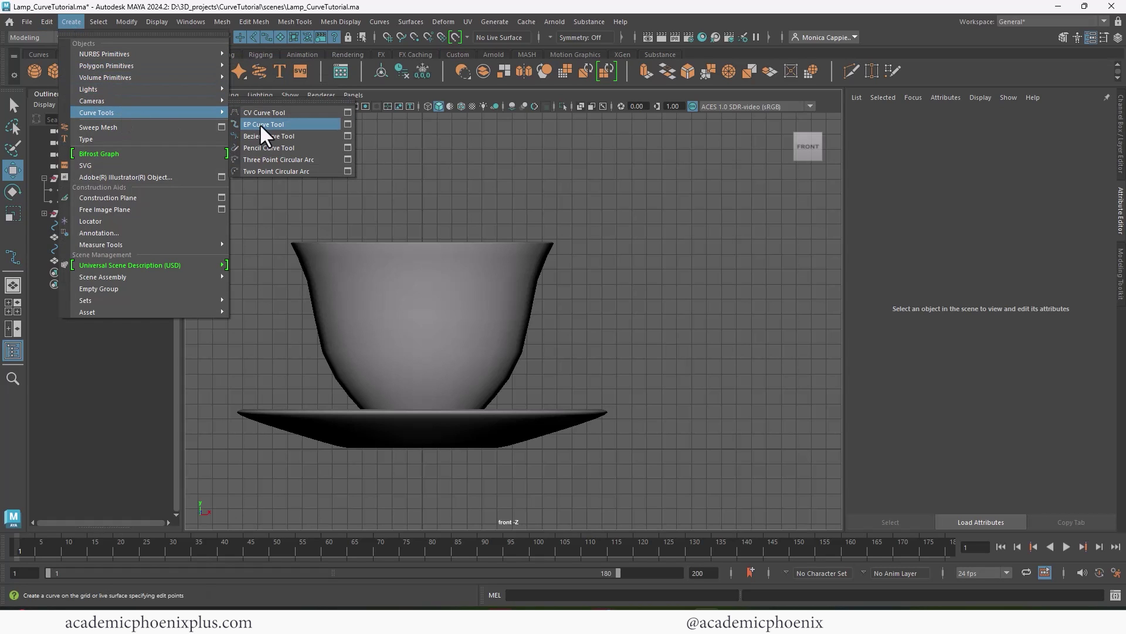
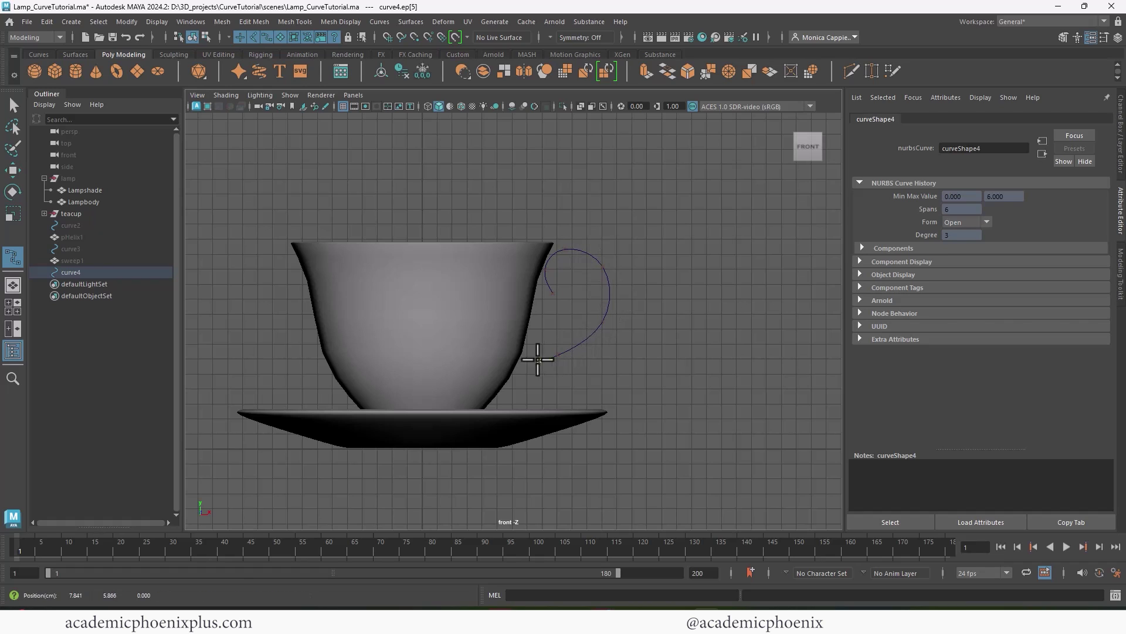
click(517, 373)
click(510, 389)
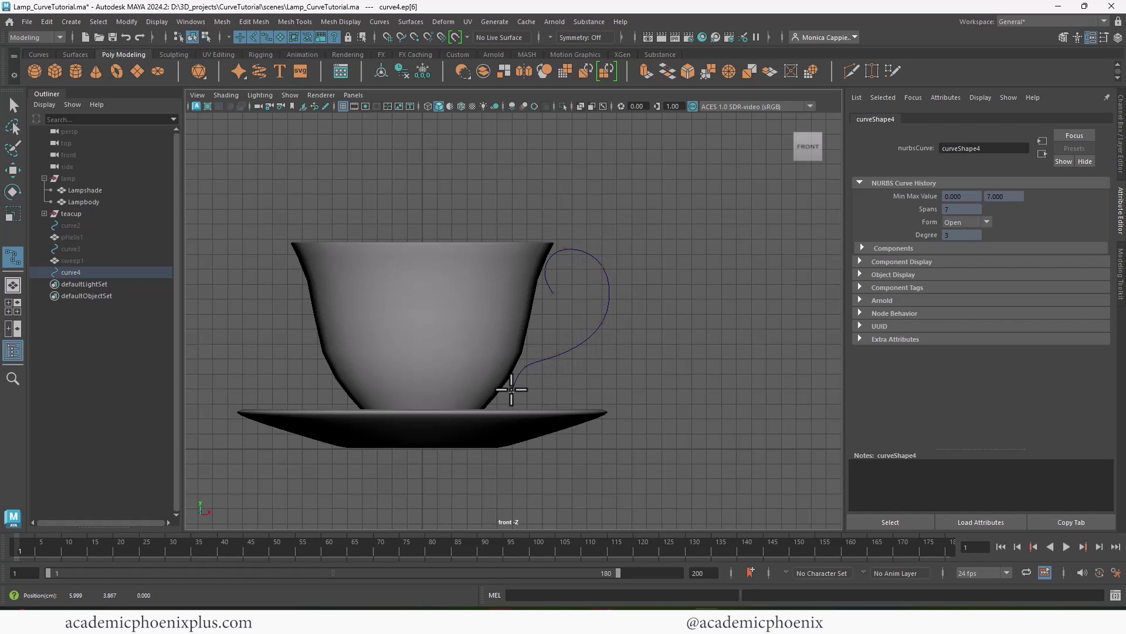
click(542, 394)
click(554, 373)
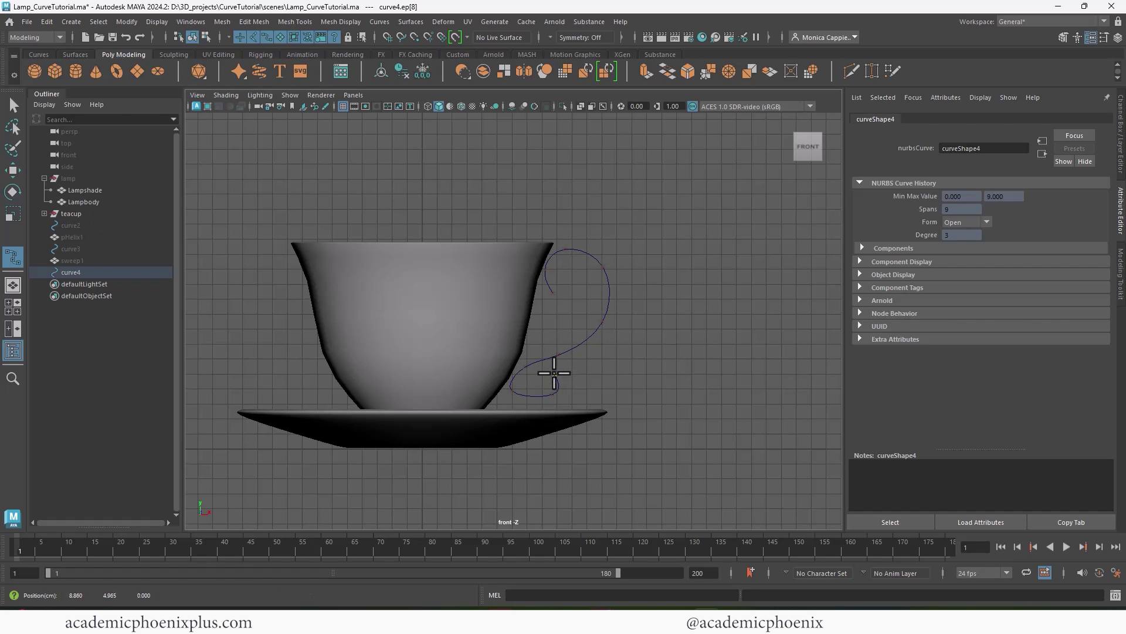
key(q)
right_drag(607, 277, 657, 251)
click(544, 413)
key(w)
click(622, 276)
In the perspective view, move the handle curve toward the cup to Translate X -0.231 and shift it slightly along Z.
key(space)
key(space)
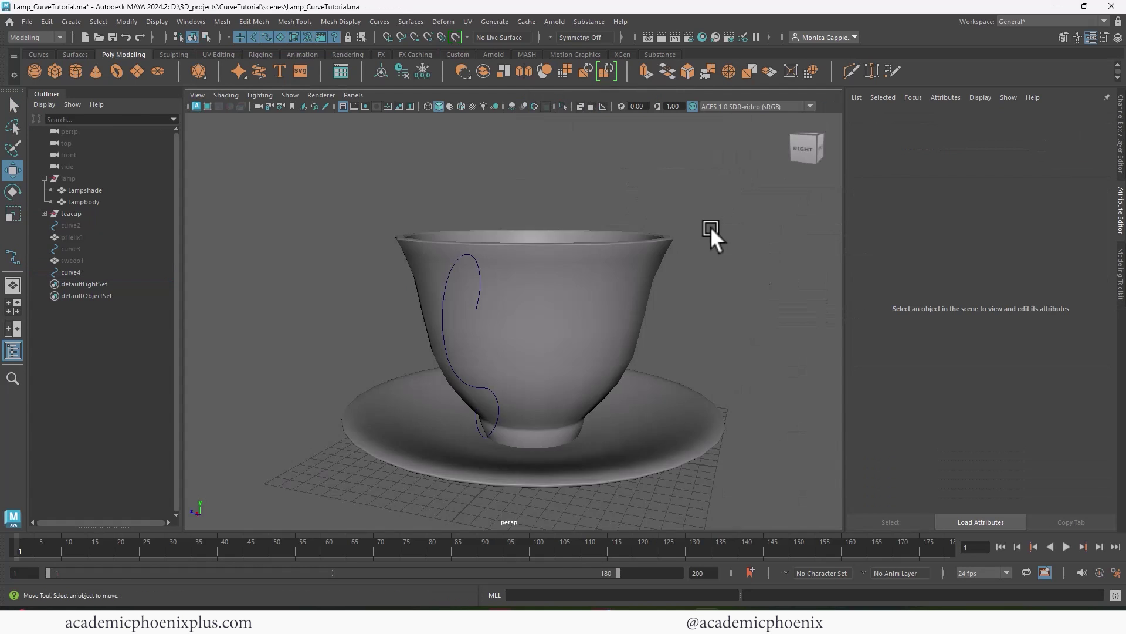
click(547, 297)
key(f)
alt+drag(547, 297, 510, 367)
click(474, 413)
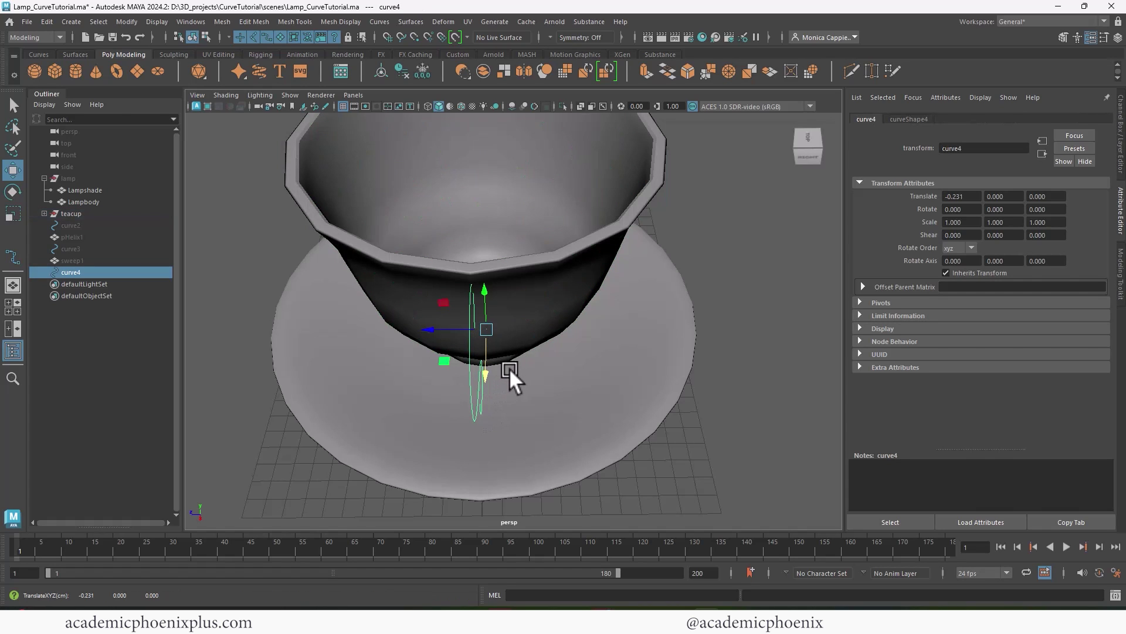
drag(446, 320, 467, 325)
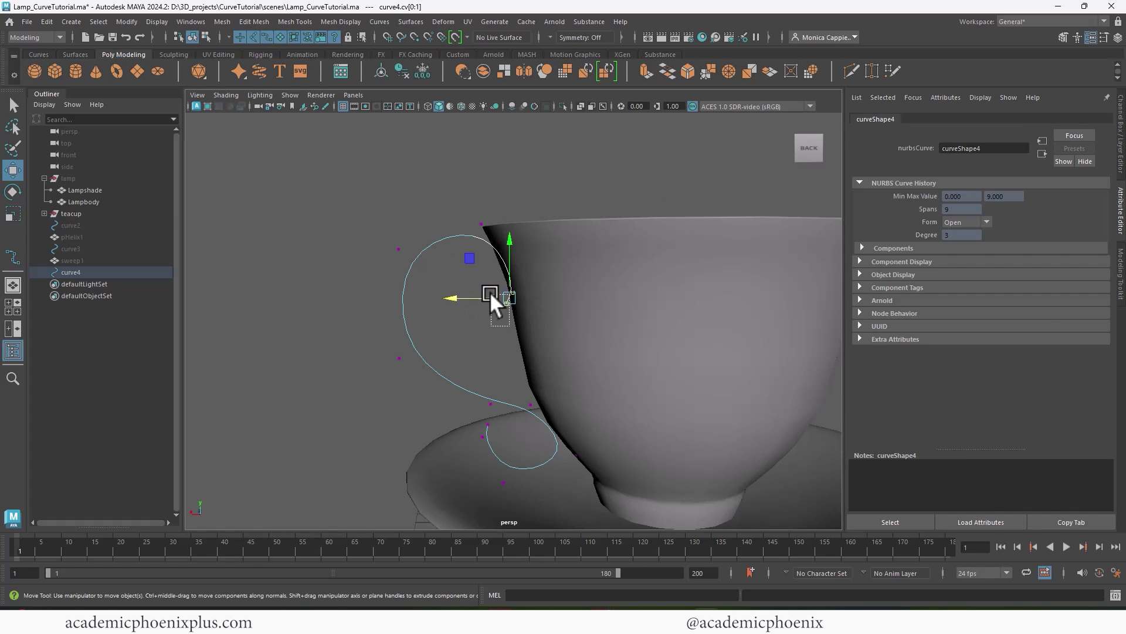
Move the handle curve's upper starting control vertex against the cup wall and return the curve to object mode.
drag(476, 301, 567, 261)
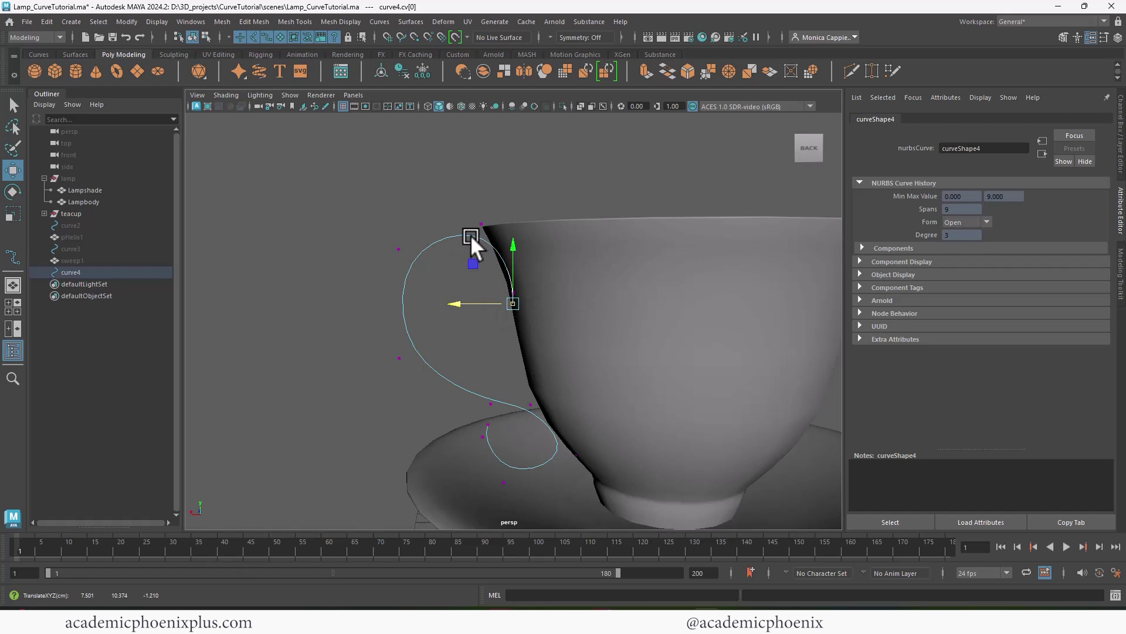
right_drag(471, 234, 525, 210)
Extrude the cup face at the handle curve's upper end along the curve.
click(560, 295)
scroll(599, 279, up, 3)
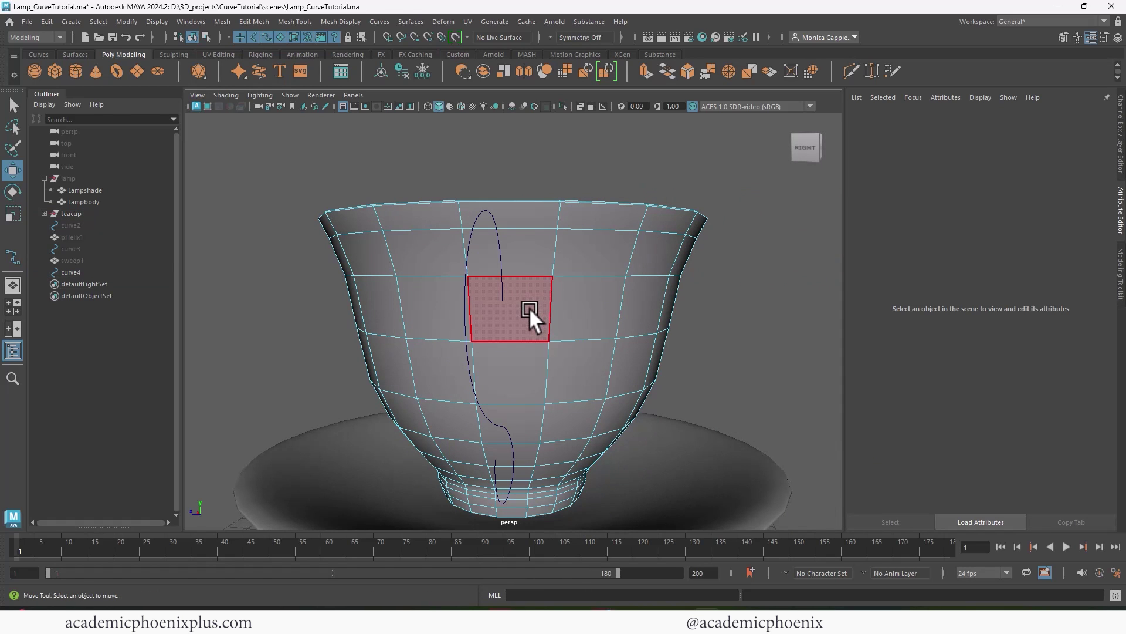
click(529, 307)
alt+drag(596, 286, 515, 291)
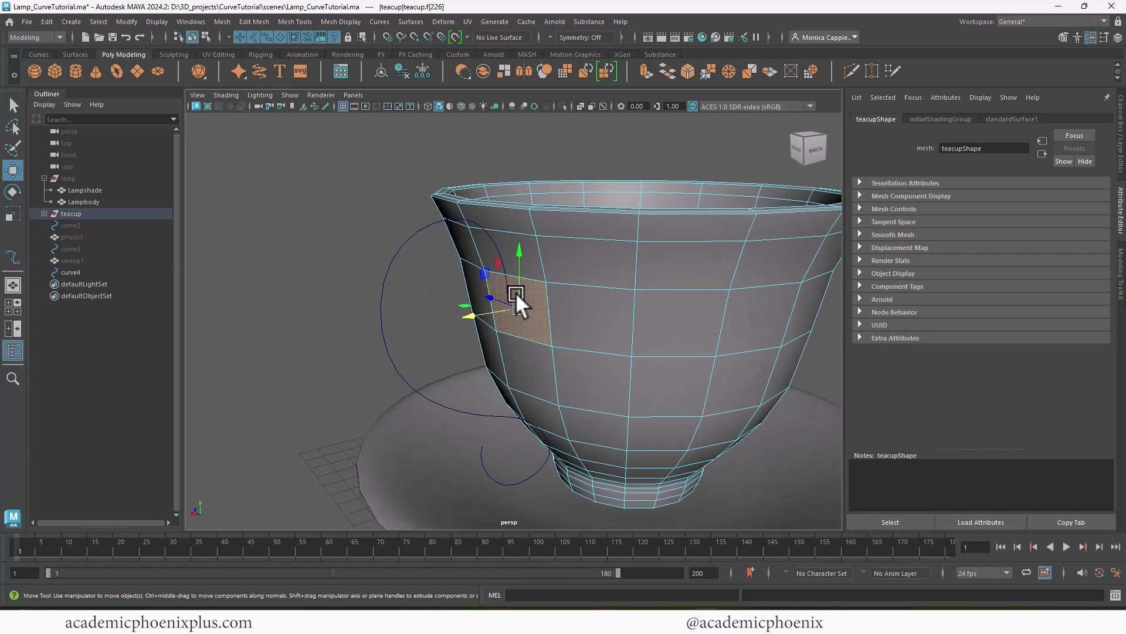
click(405, 242)
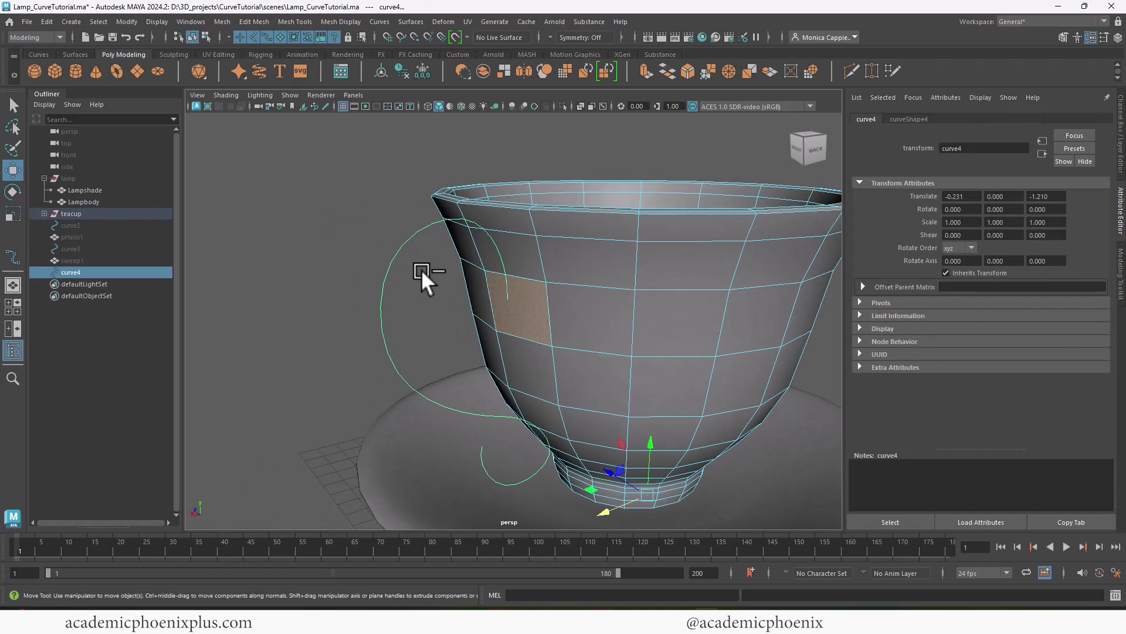
key(ctrl+e)
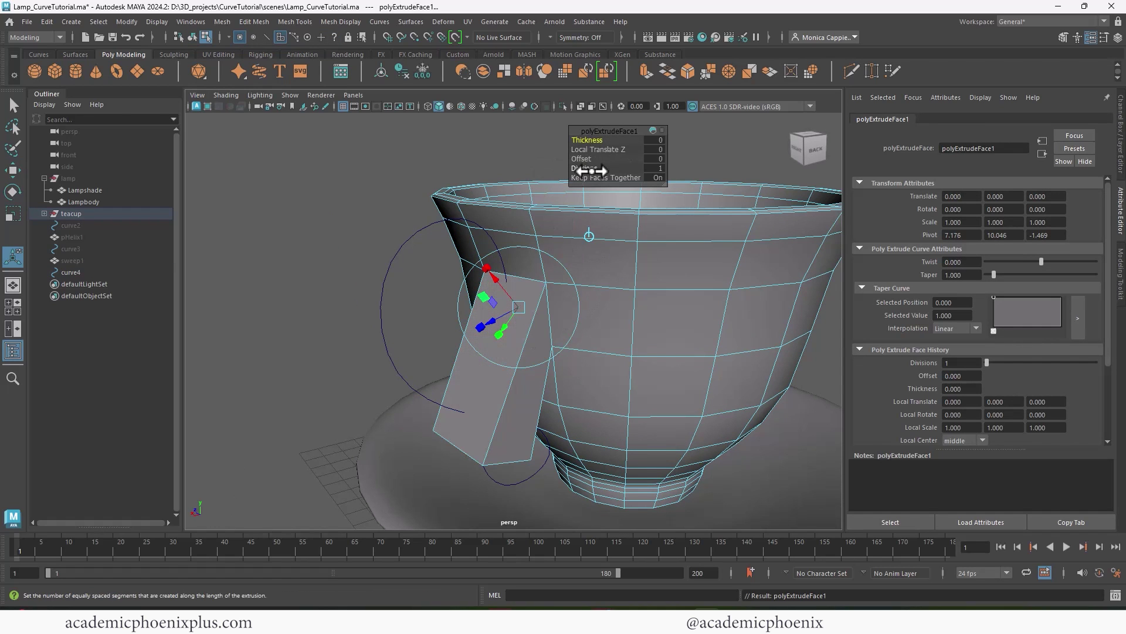
Set the handle extrusion's divisions to 12 and preview the teacup smoothed.
drag(587, 131, 566, 127)
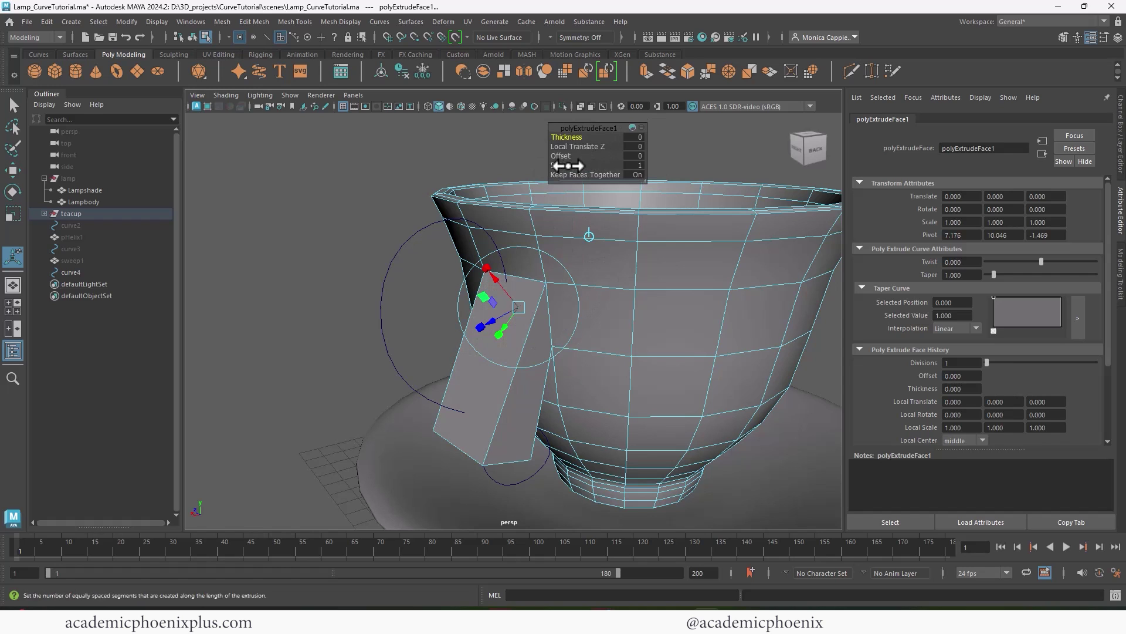
drag(564, 165, 628, 161)
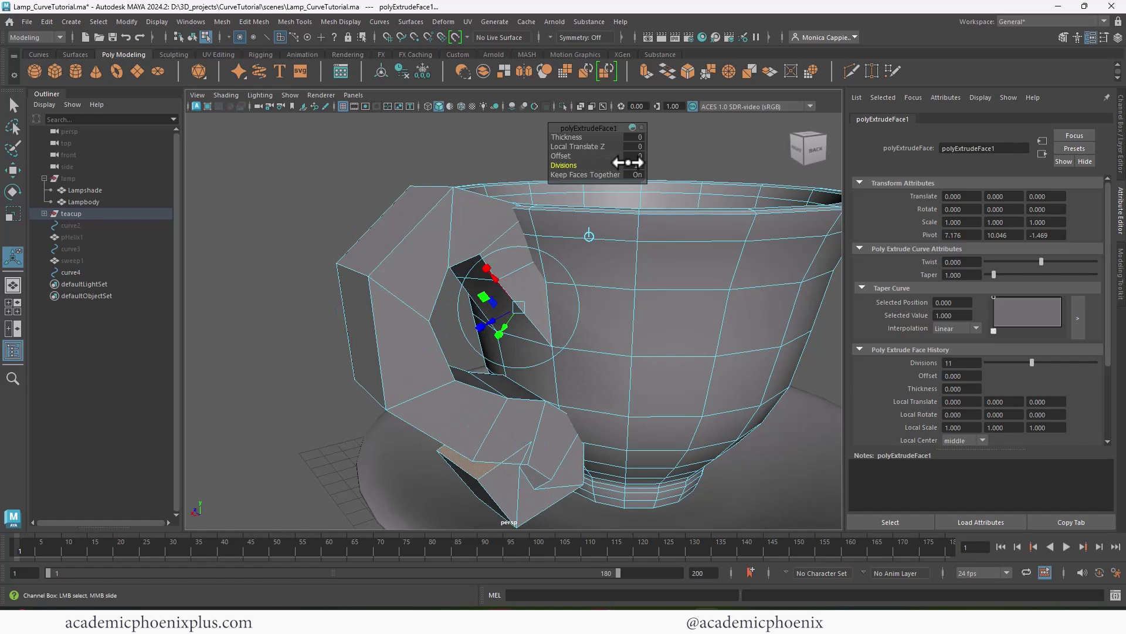
alt+drag(485, 201, 577, 199)
key(3)
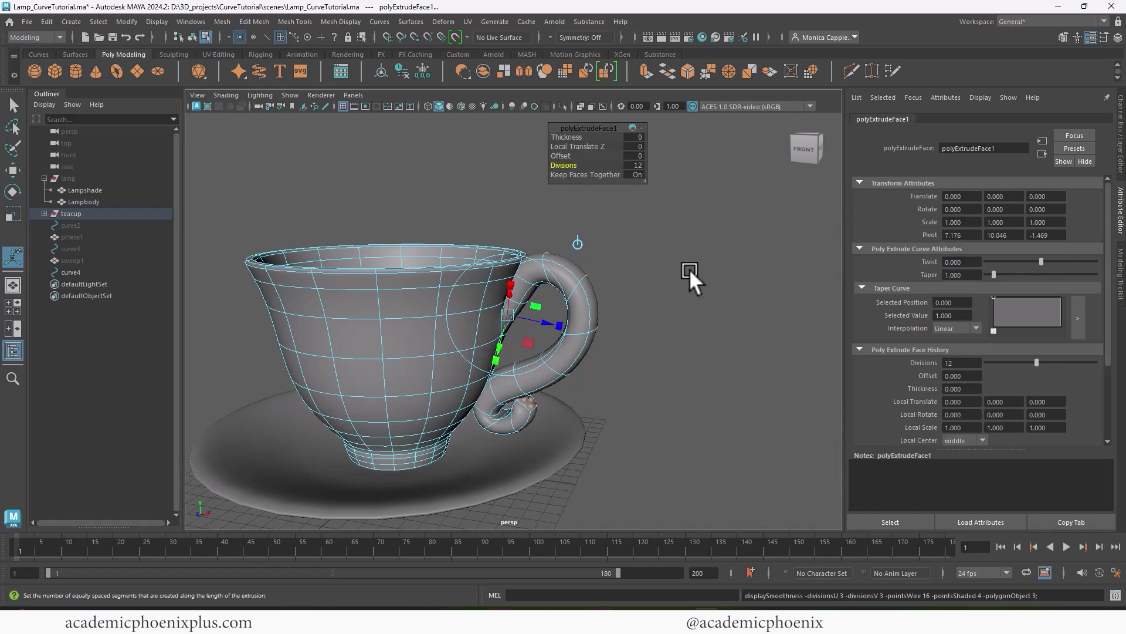
mouse_move(674, 277)
alt+mouse_down()
mouse_move(599, 270)
mouse_move(569, 281)
mouse_move(684, 263)
alt+mouse_up()
Undo the divisions change and the extrusion along the curve.
key(ctrl+z)
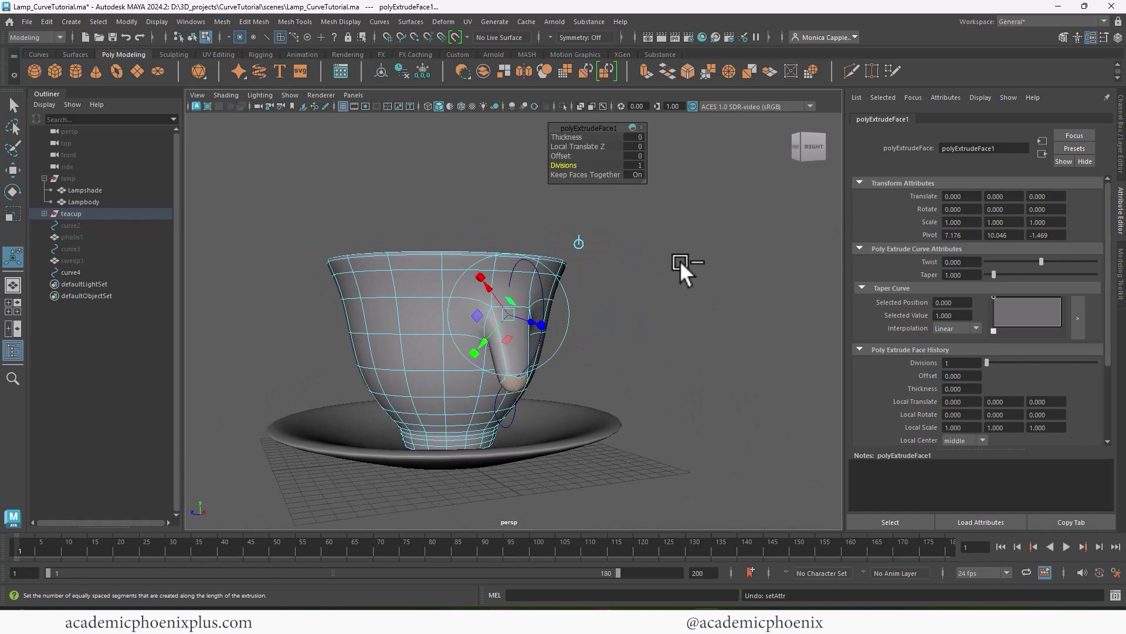
click(663, 297)
alt+right_drag(669, 294, 722, 261)
Extrude the cup face at the curve's upper end in place on the unsmoothed mesh and scale it inward to about 0.69.
right_click(515, 310)
click(514, 303)
click(500, 321)
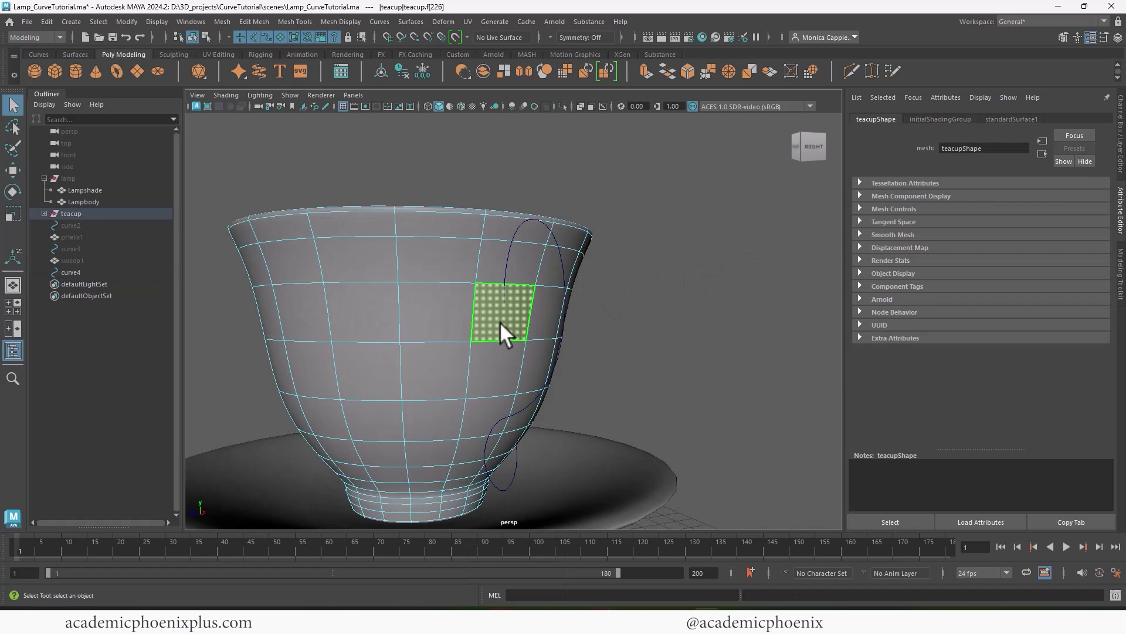
key(ctrl+e)
key(1)
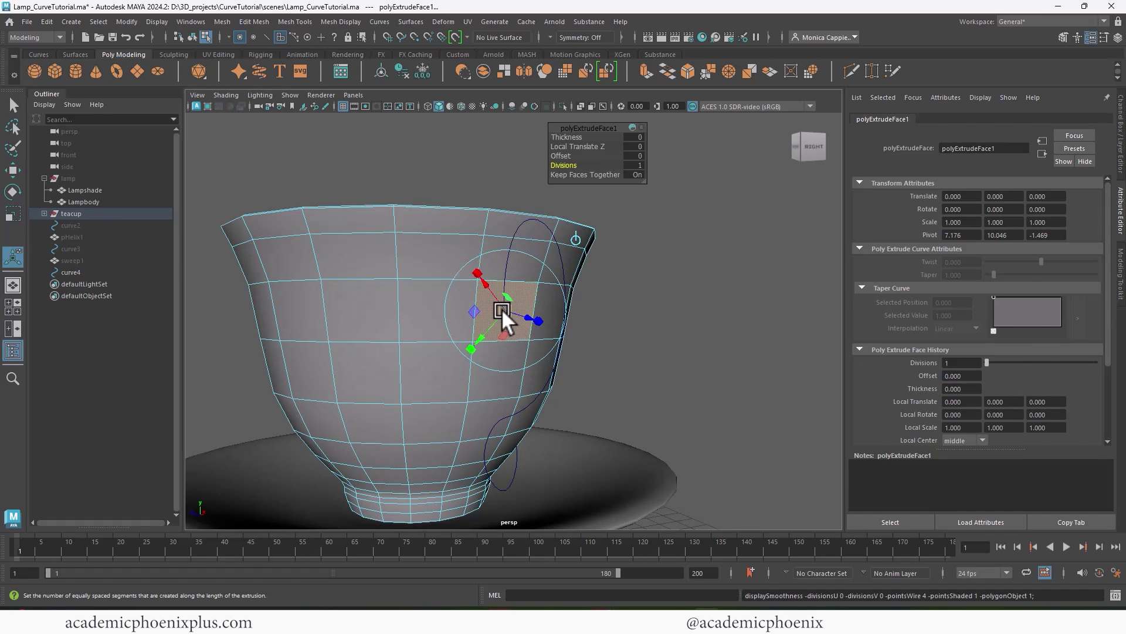
key(r)
drag(508, 311, 491, 308)
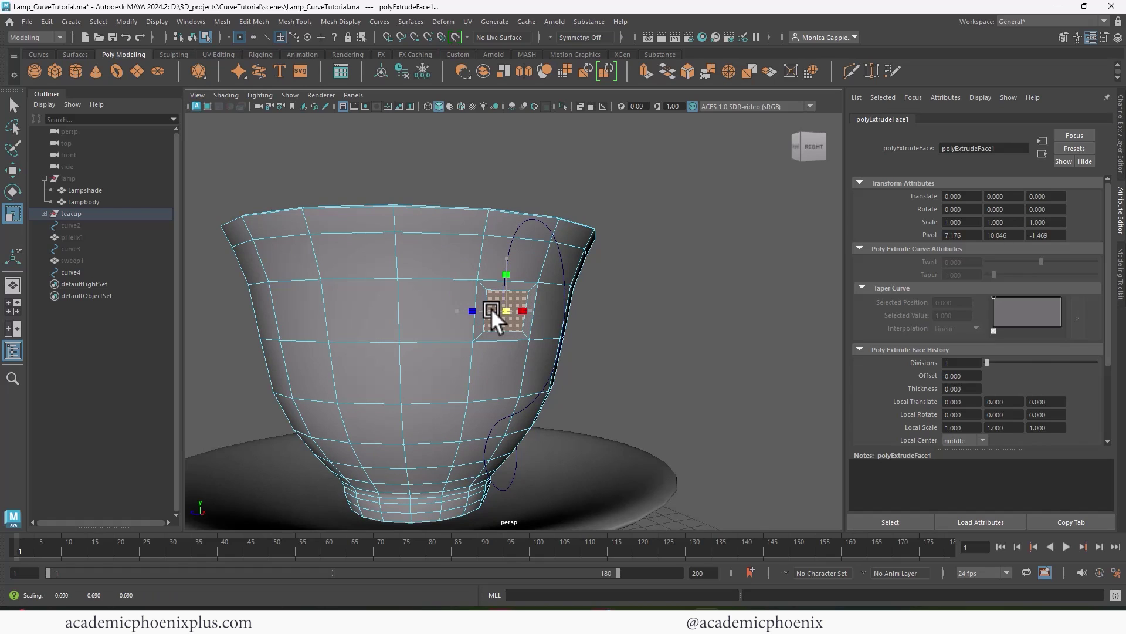
drag(503, 257, 543, 307)
Extrude the inset cup face along the handle curve with 25 divisions.
key(w)
alt+drag(326, 343, 580, 297)
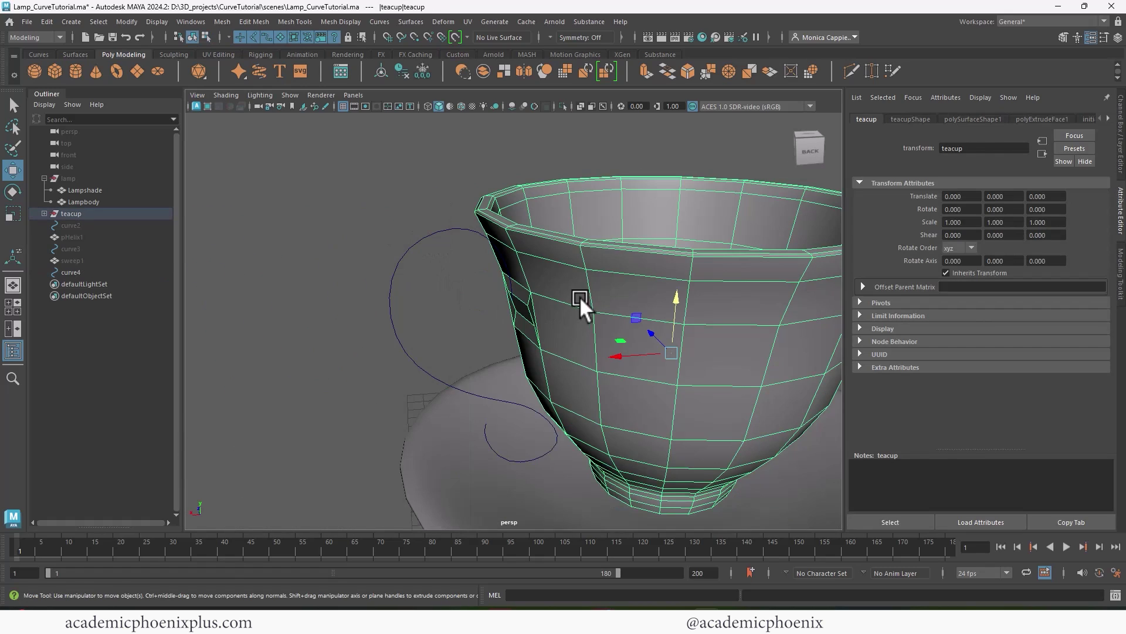
right_drag(578, 302, 554, 321)
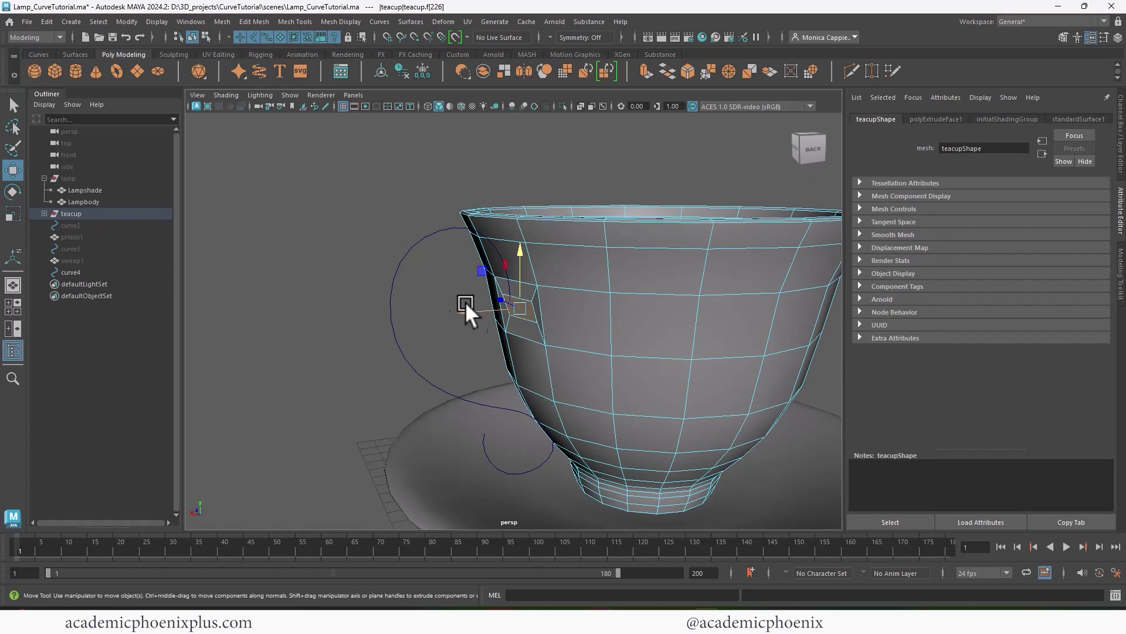
shift+click(431, 239)
alt+drag(416, 254, 491, 316)
key(ctrl+e)
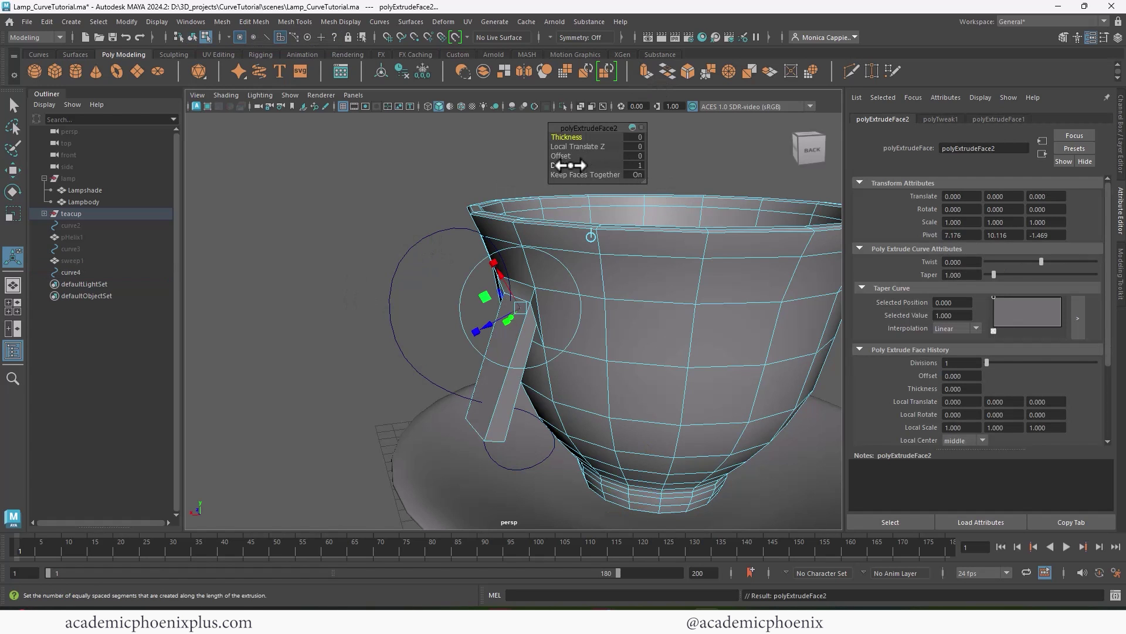
drag(570, 165, 730, 159)
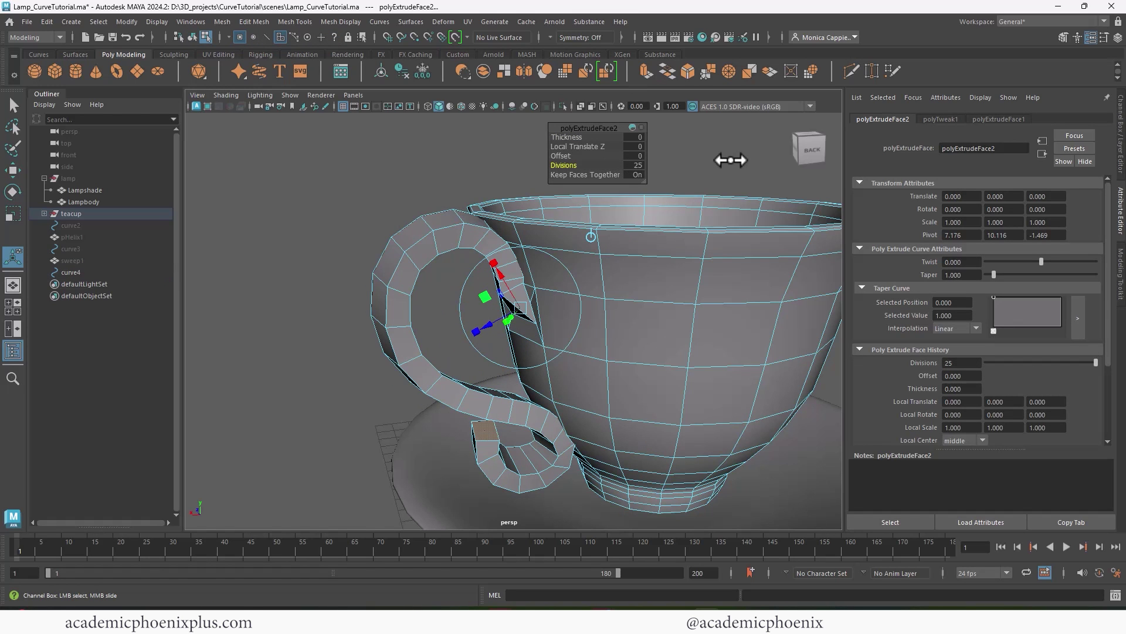
alt+drag(621, 221, 792, 202)
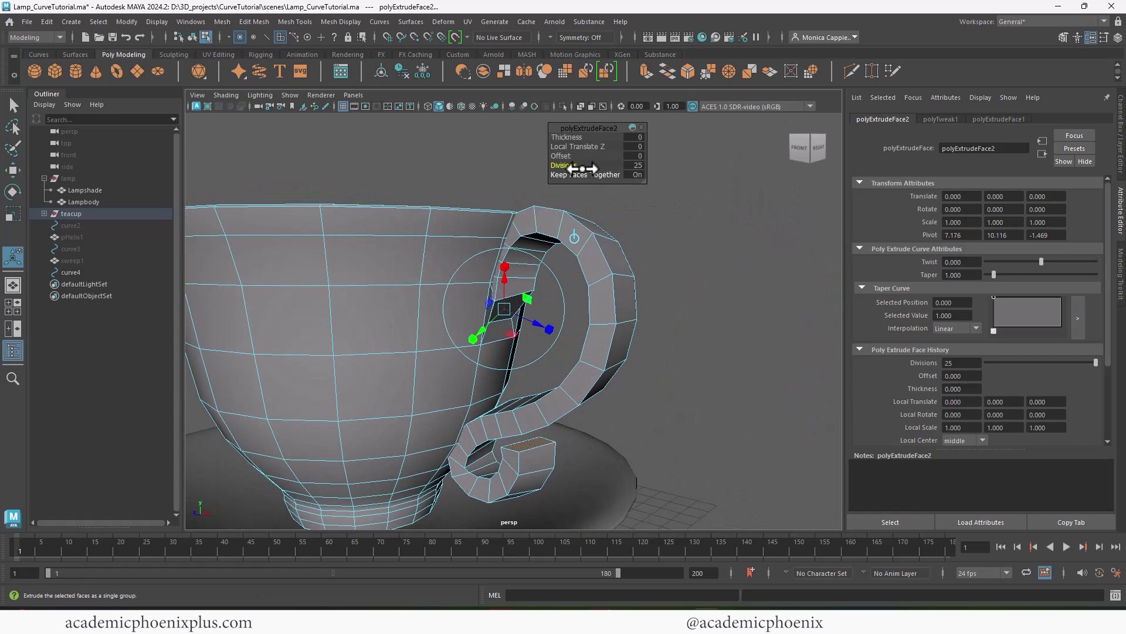
Set the handle extrusion's Taper to 0, undoing the trial thickness and twist changes.
drag(578, 136, 572, 138)
key(ctrl+z)
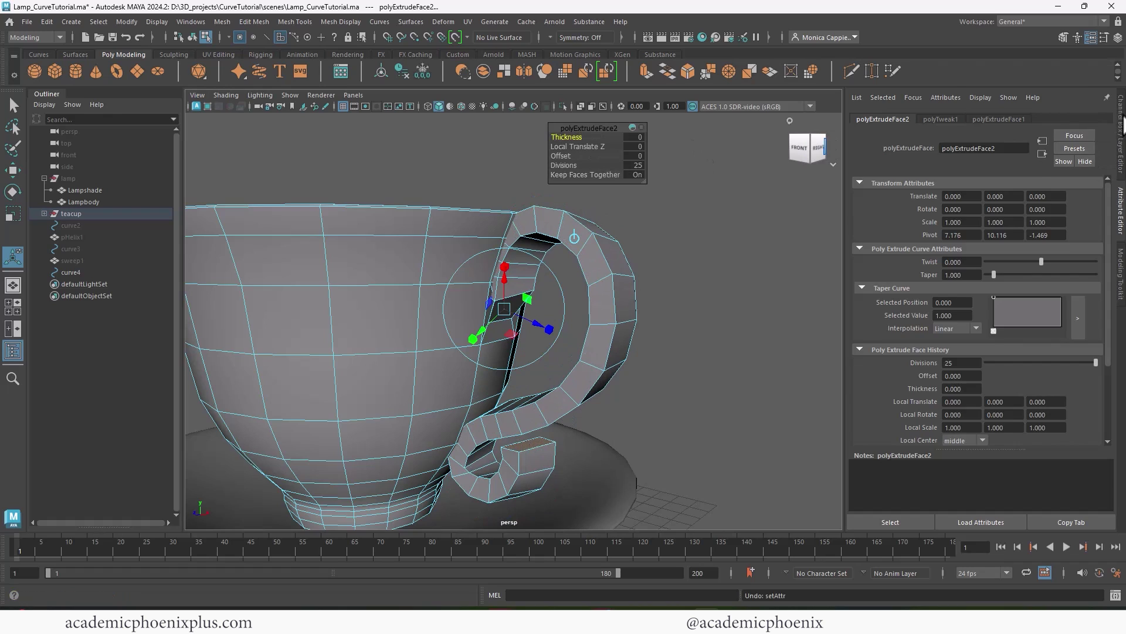
click(1122, 123)
scroll(1098, 264, down, 3)
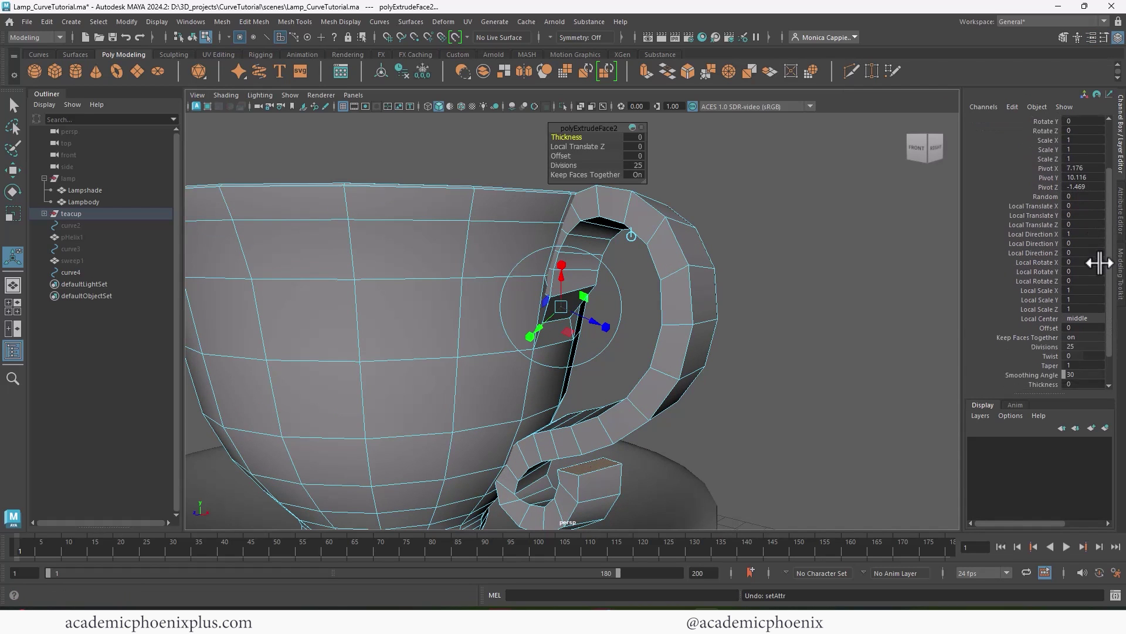
scroll(1099, 264, down, 2)
click(1047, 329)
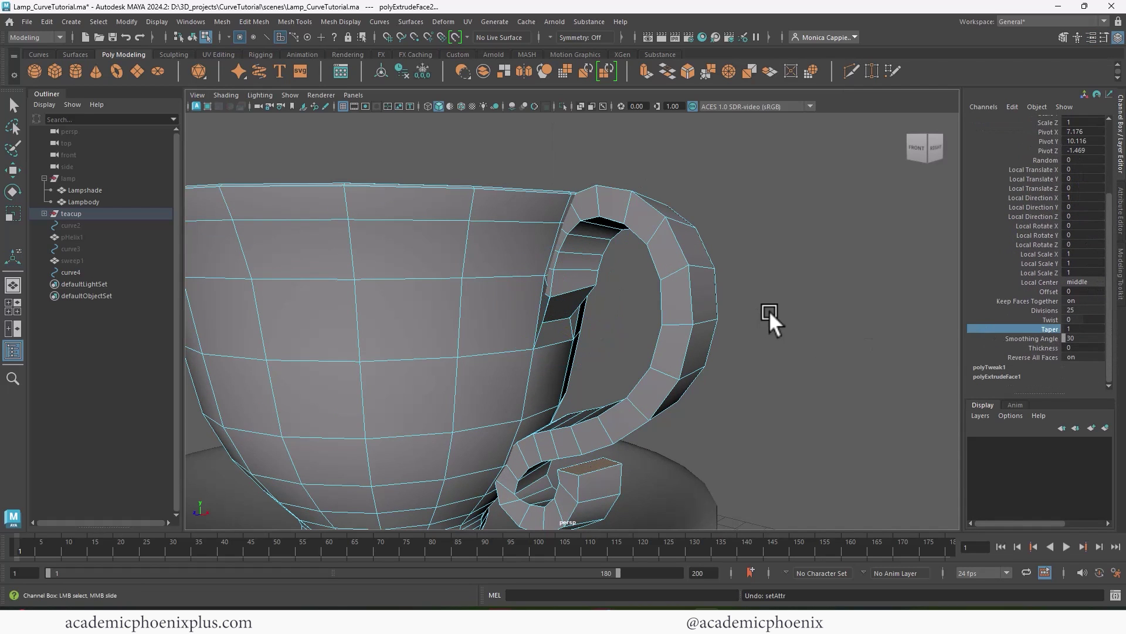
middle_drag(770, 314, 749, 342)
click(1047, 320)
key(ctrl+z)
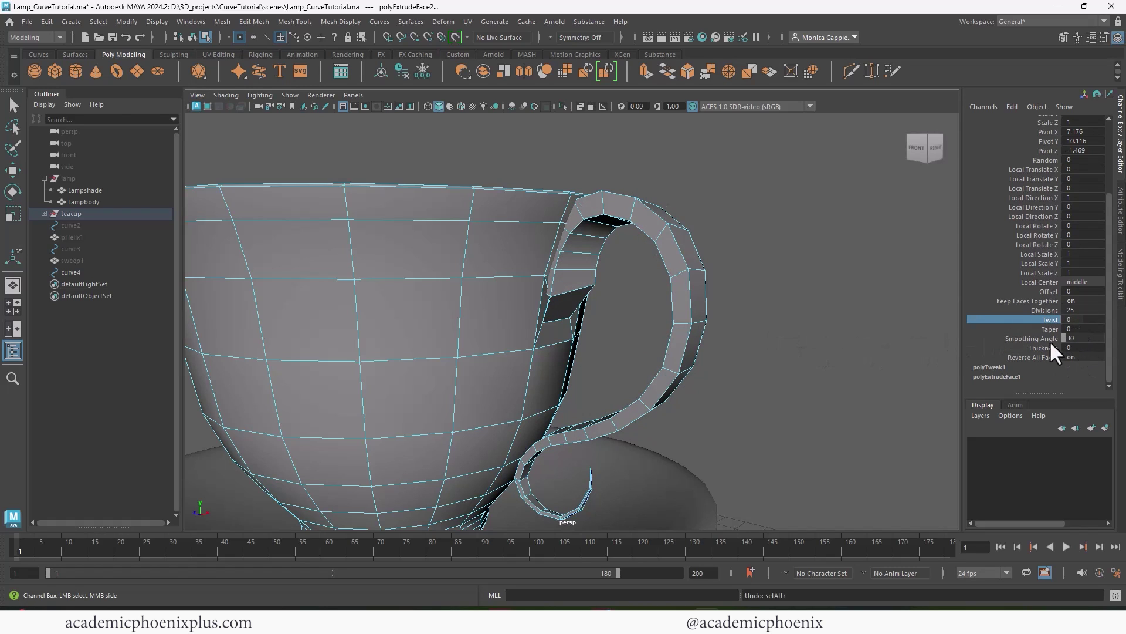
Set the handle extrusion's Divisions to 40 and return the teacup to object mode.
double_click(1080, 309)
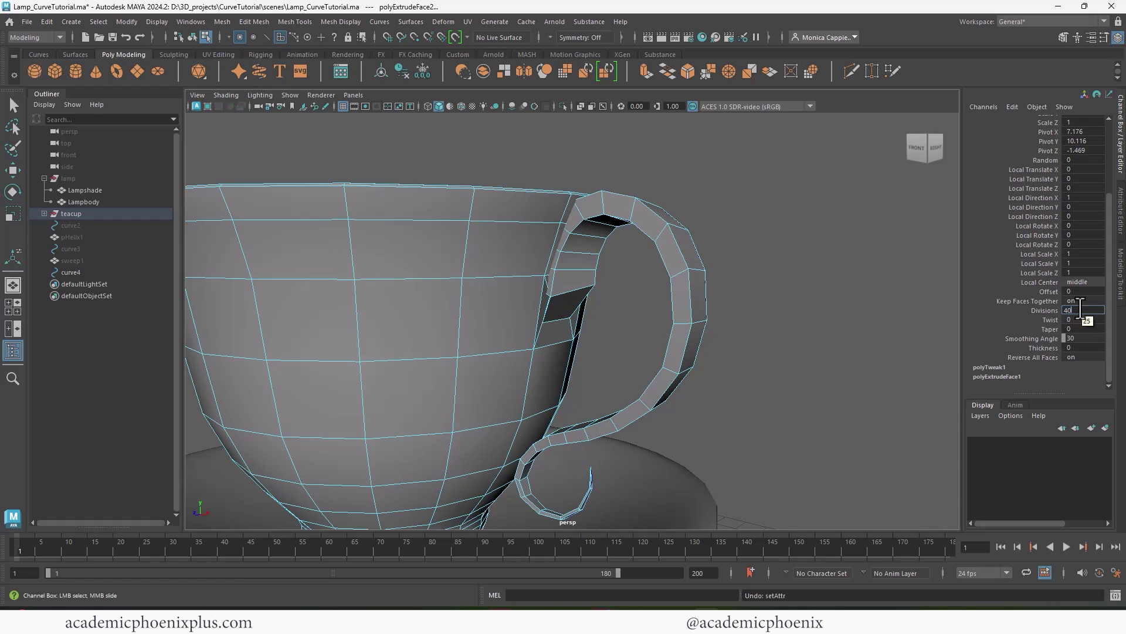
key(Return)
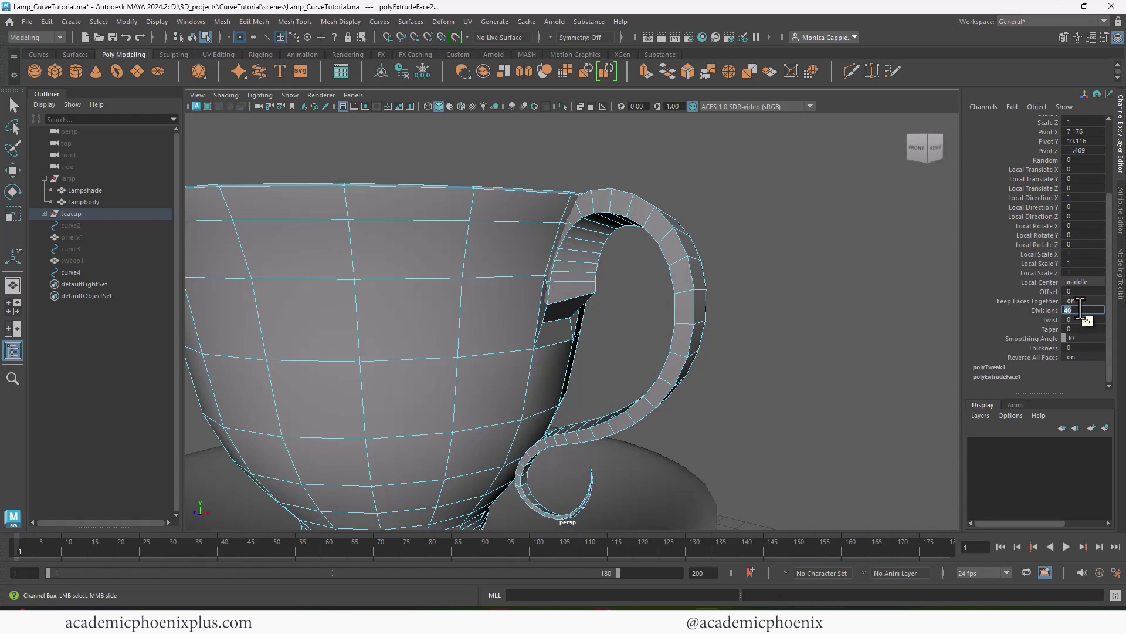
scroll(804, 256, down, 6)
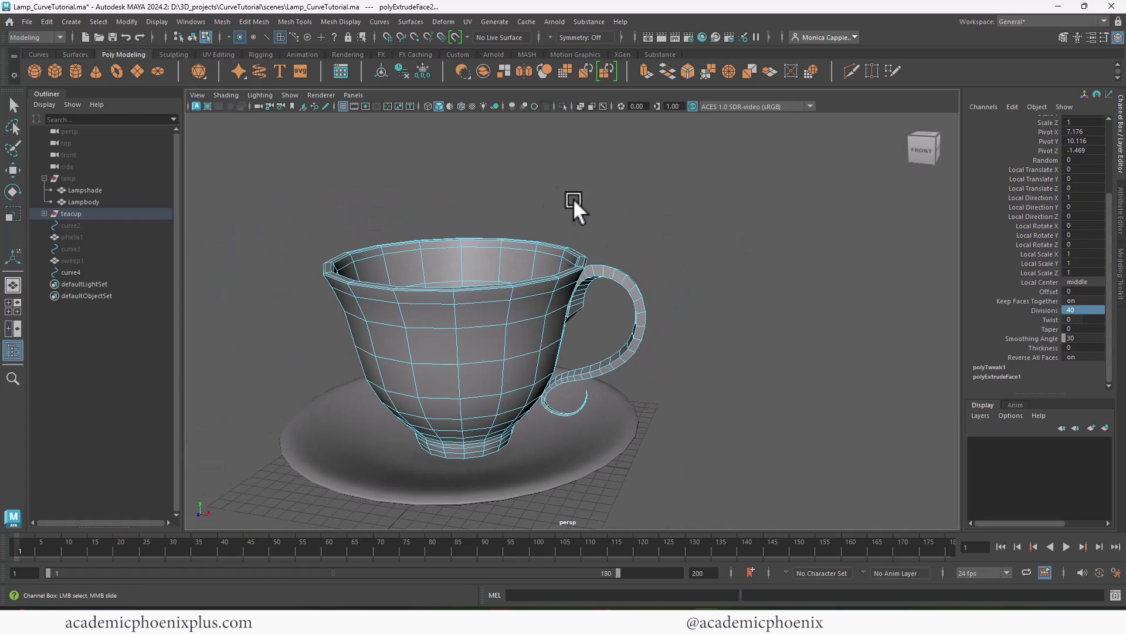
alt+drag(572, 199, 698, 273)
right_drag(698, 273, 728, 253)
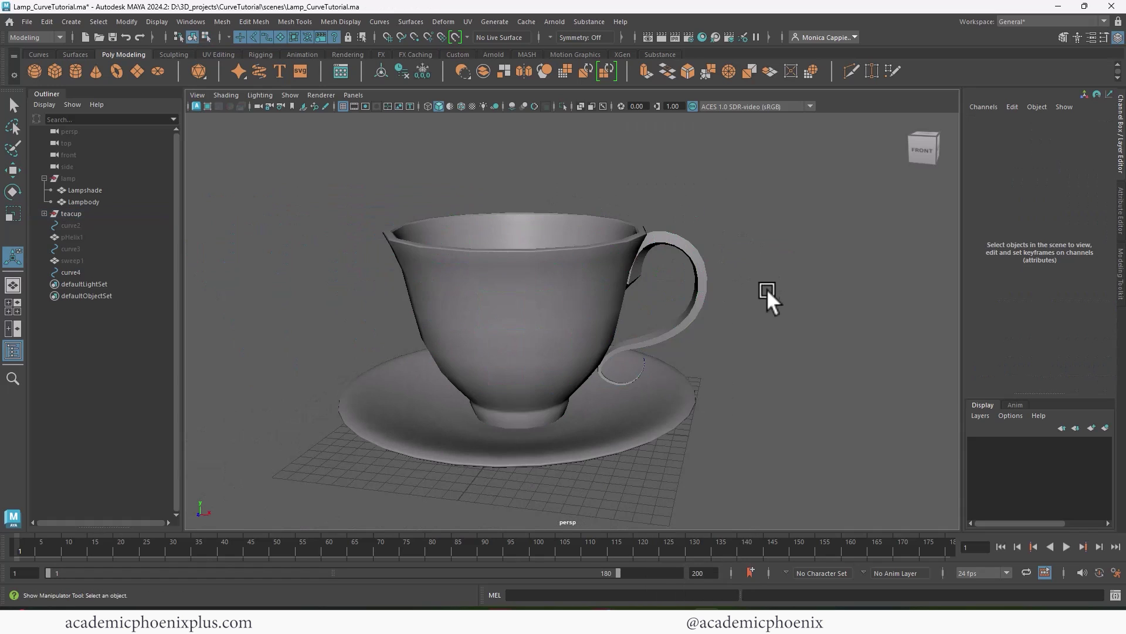
Display the teacup with smooth mesh preview and deselect it.
alt+drag(766, 294, 693, 305)
click(693, 305)
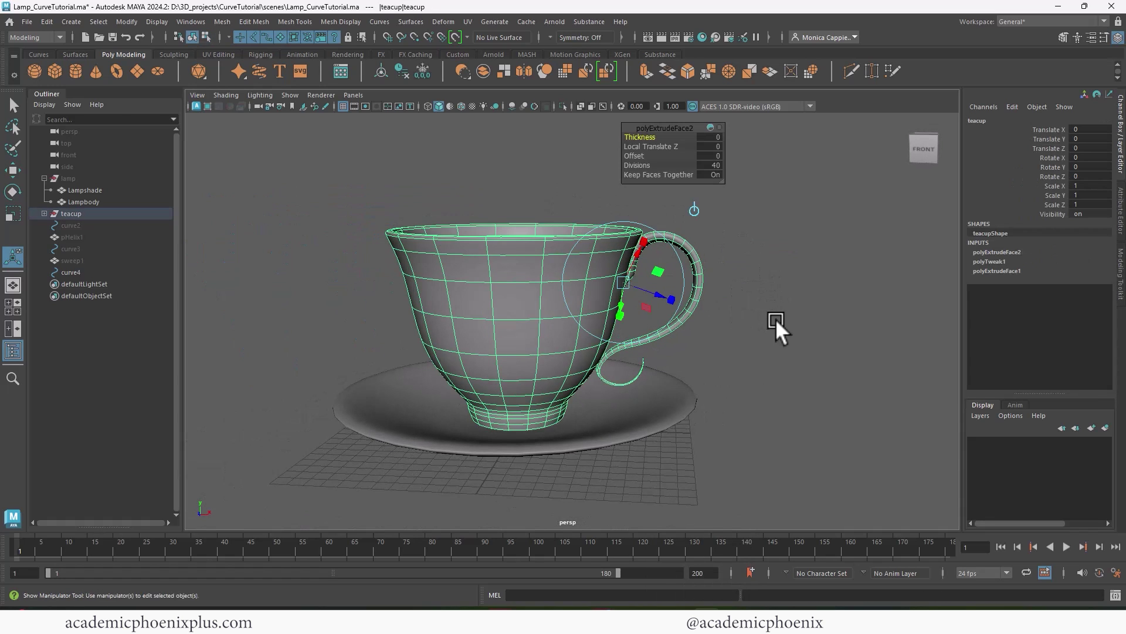
click(776, 319)
alt+drag(780, 299, 731, 299)
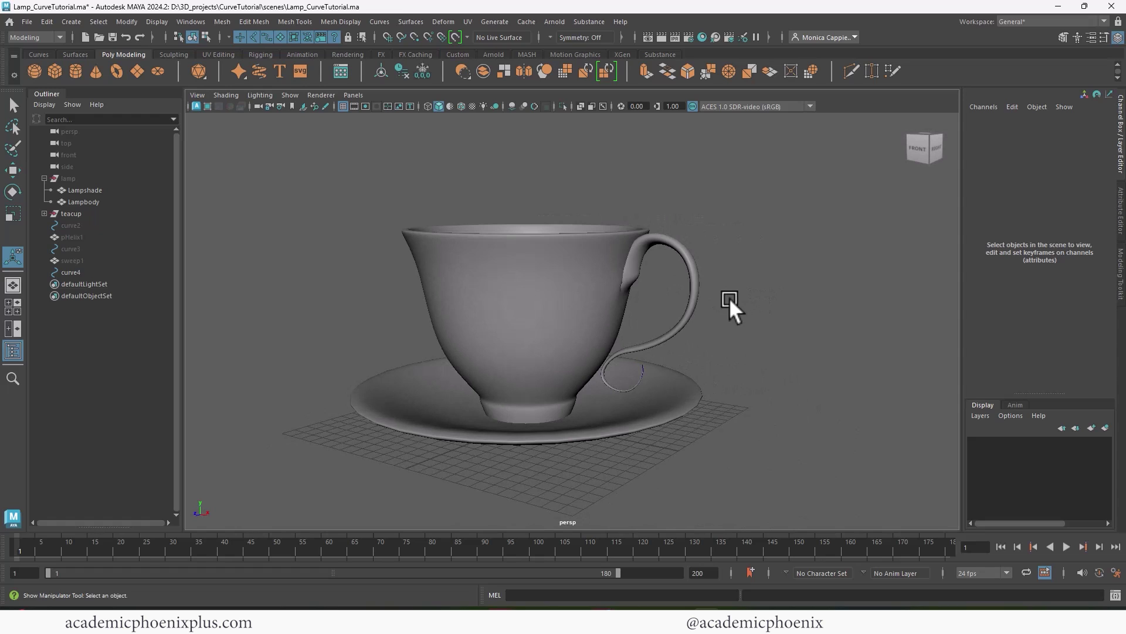
Raise the handle extrusion's Taper to thicken the scrolled lower end, and deselect the teacup.
click(693, 296)
click(1009, 252)
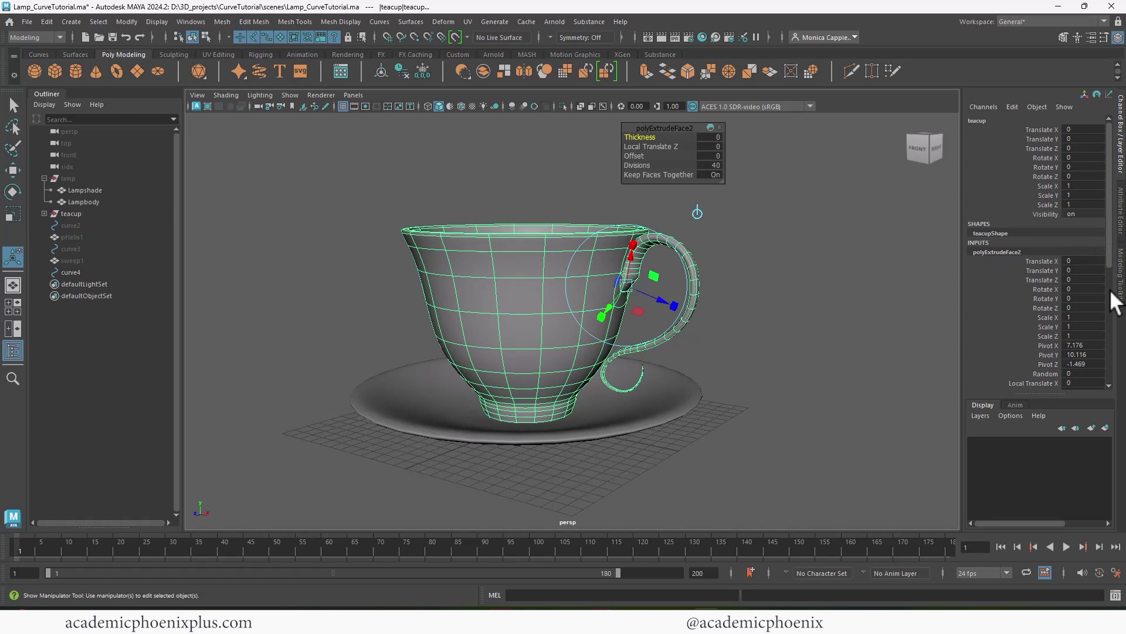
scroll(1106, 332, down, 7)
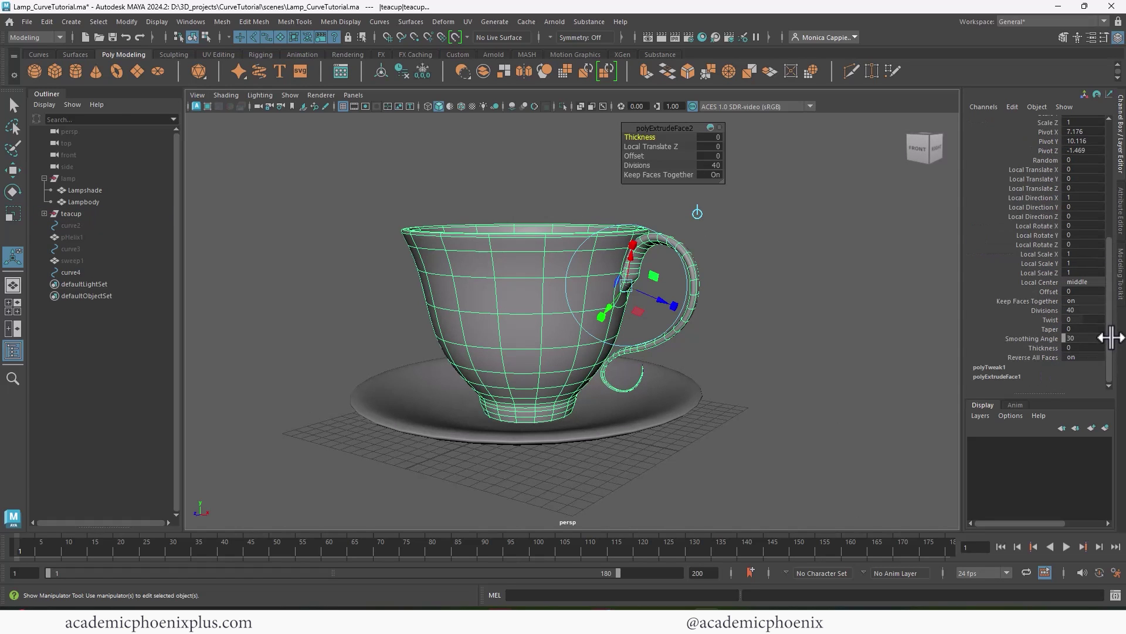
click(762, 254)
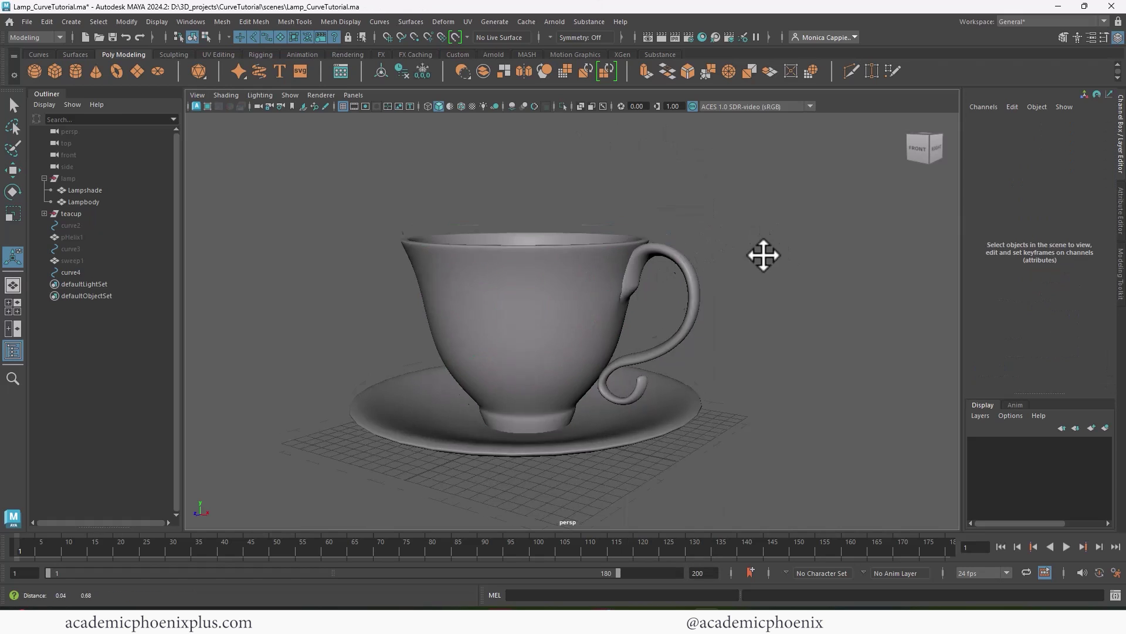
mouse_move(761, 254)
alt+mouse_down()
mouse_move(723, 262)
mouse_move(780, 262)
alt+mouse_up()
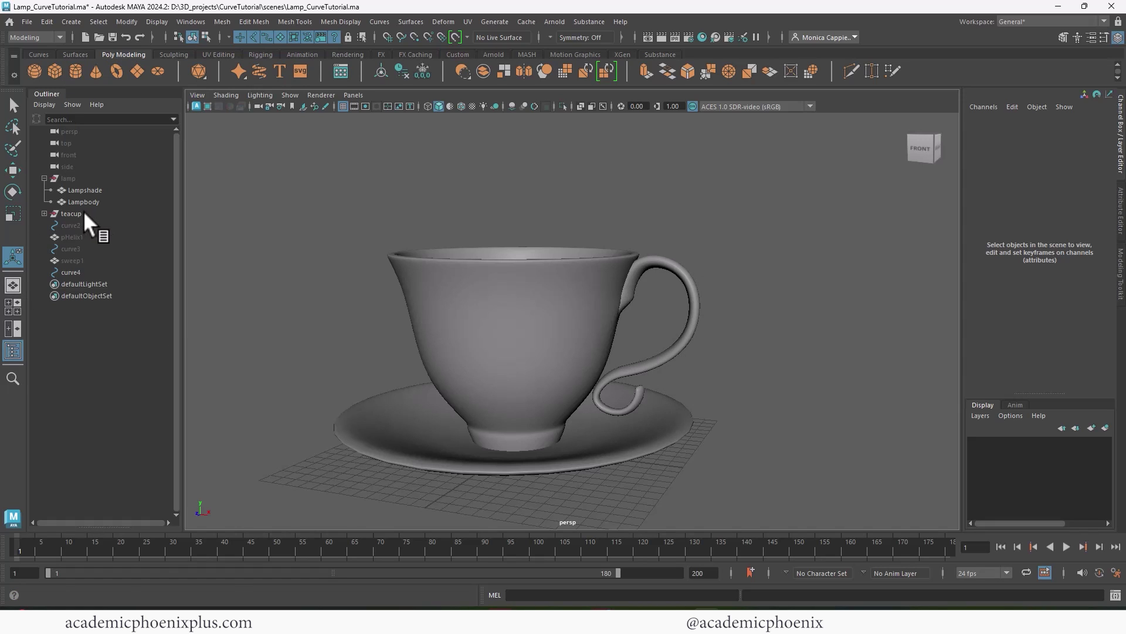
Hide the teacup group and its handle curve, unhide curve2 and pHelix1, and clear the selection.
click(82, 212)
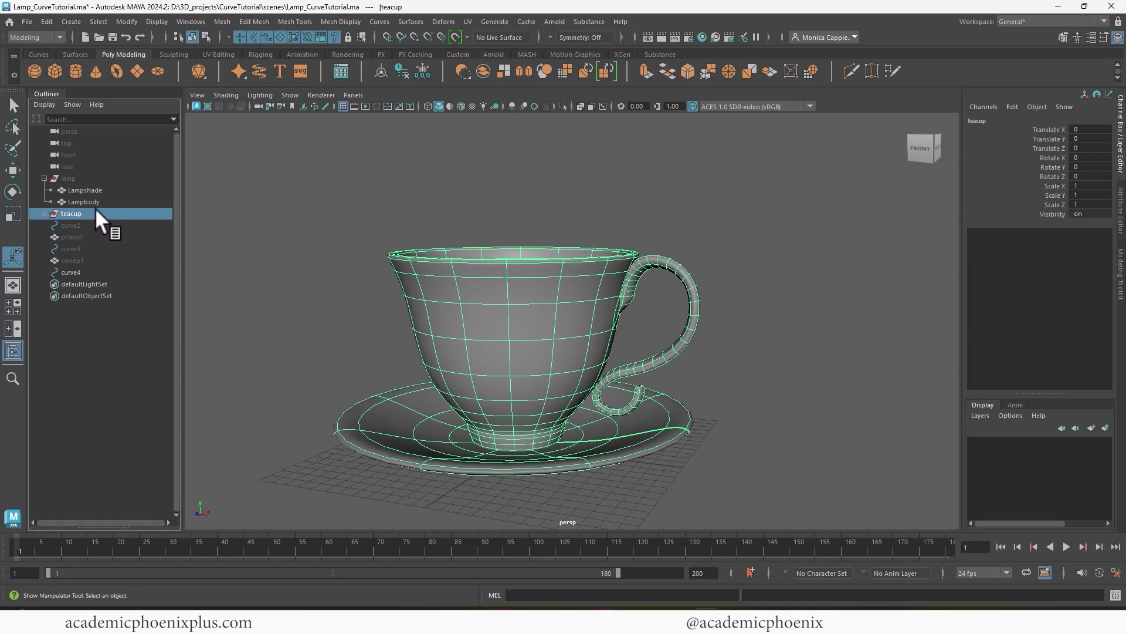
key(ctrl+h)
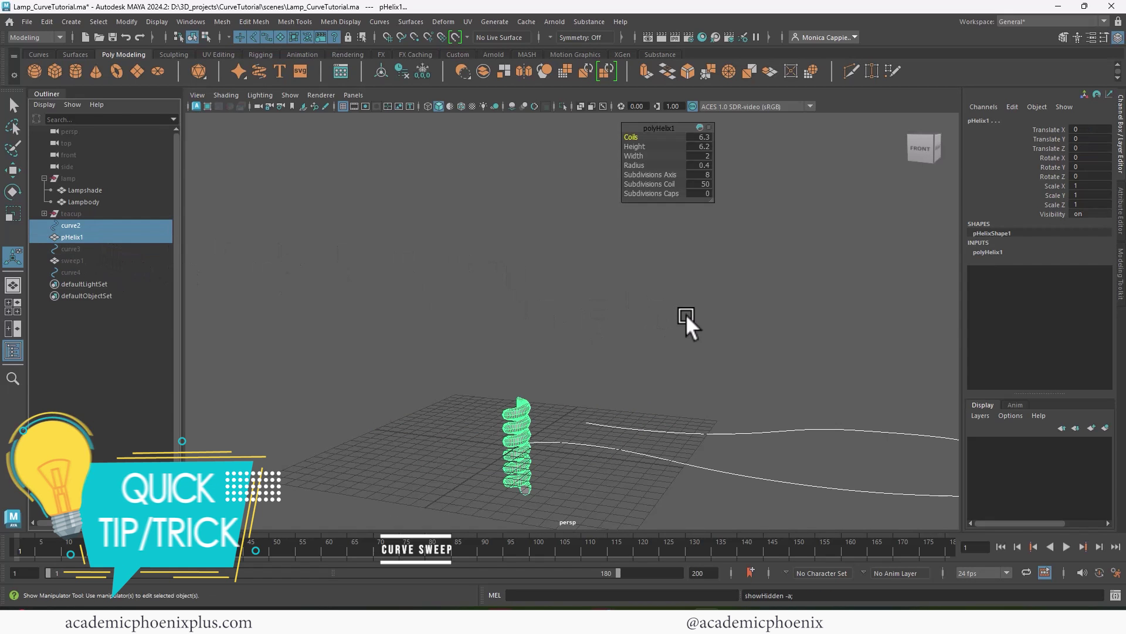
alt+drag(686, 322, 618, 285)
click(568, 439)
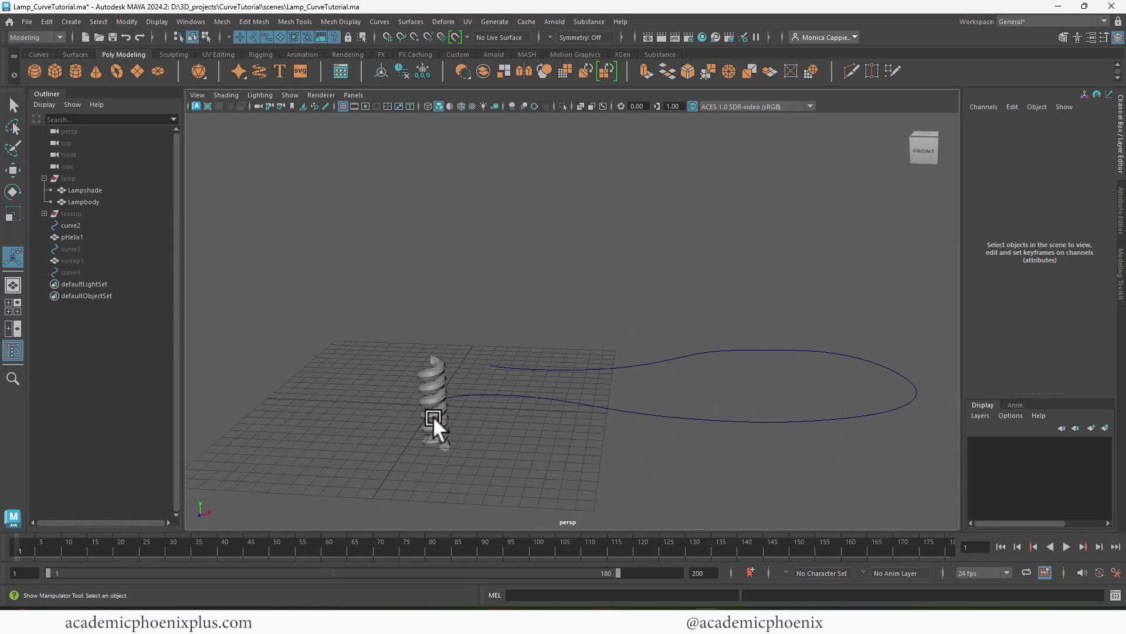
Apply a Curve Warp deformer to pHelix1 using curve2 as the path.
click(433, 417)
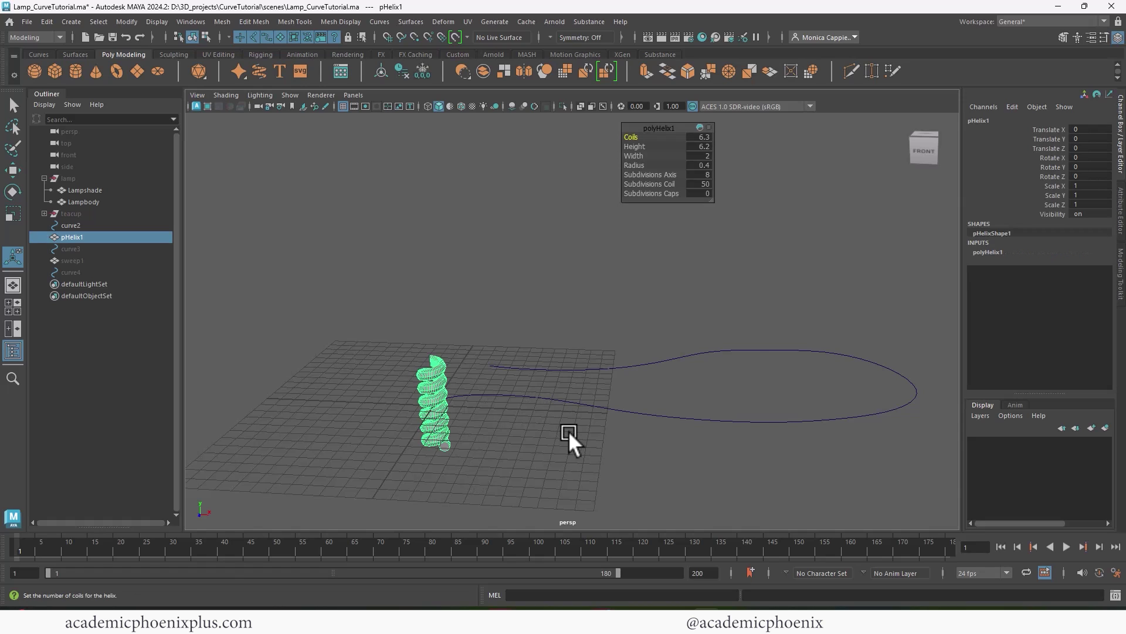
click(33, 37)
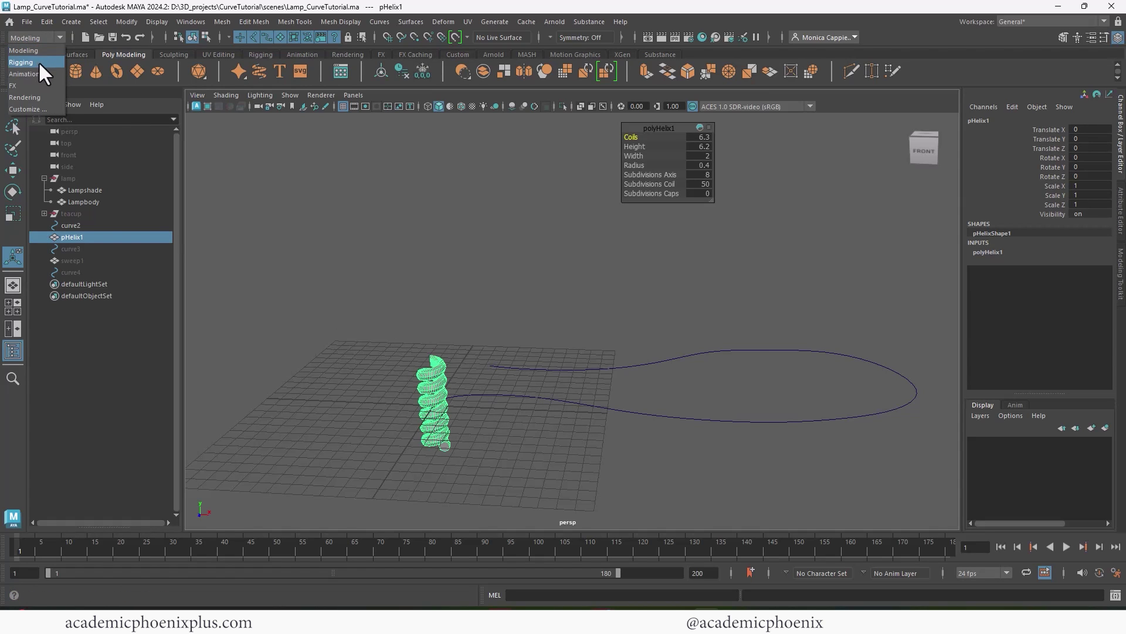
click(37, 62)
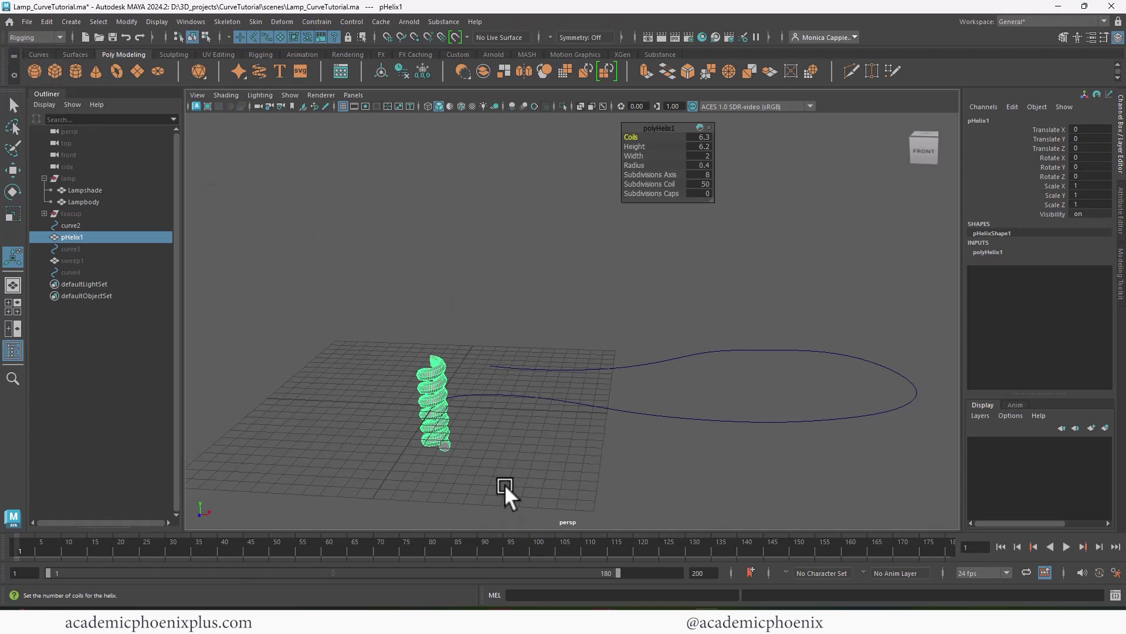
shift+click(519, 391)
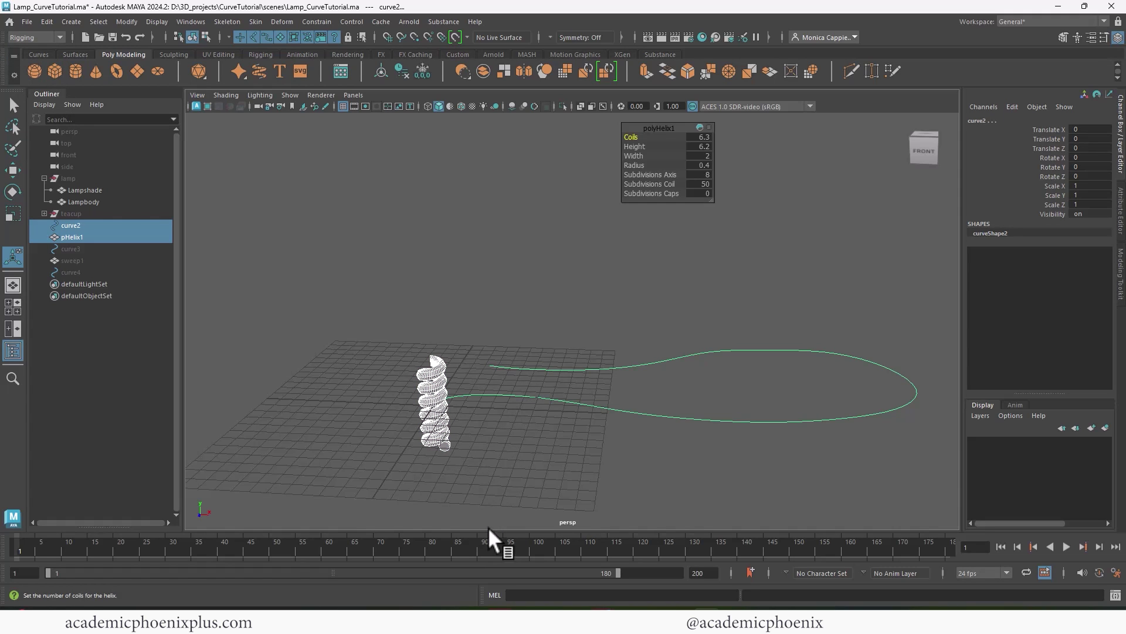
click(256, 21)
mouse_move(282, 23)
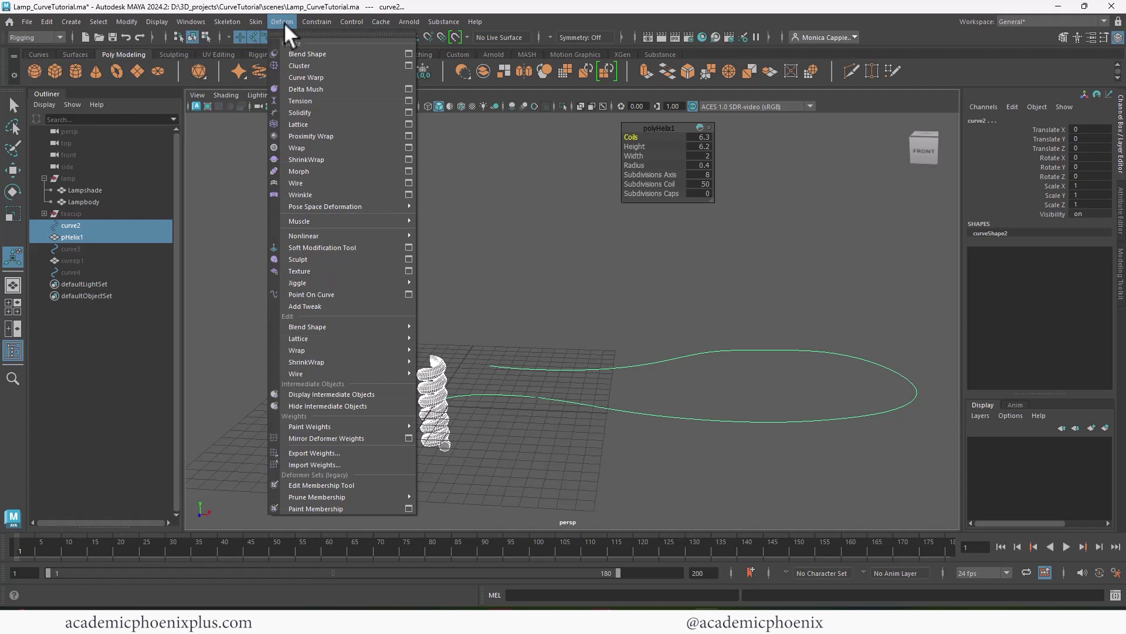
click(311, 77)
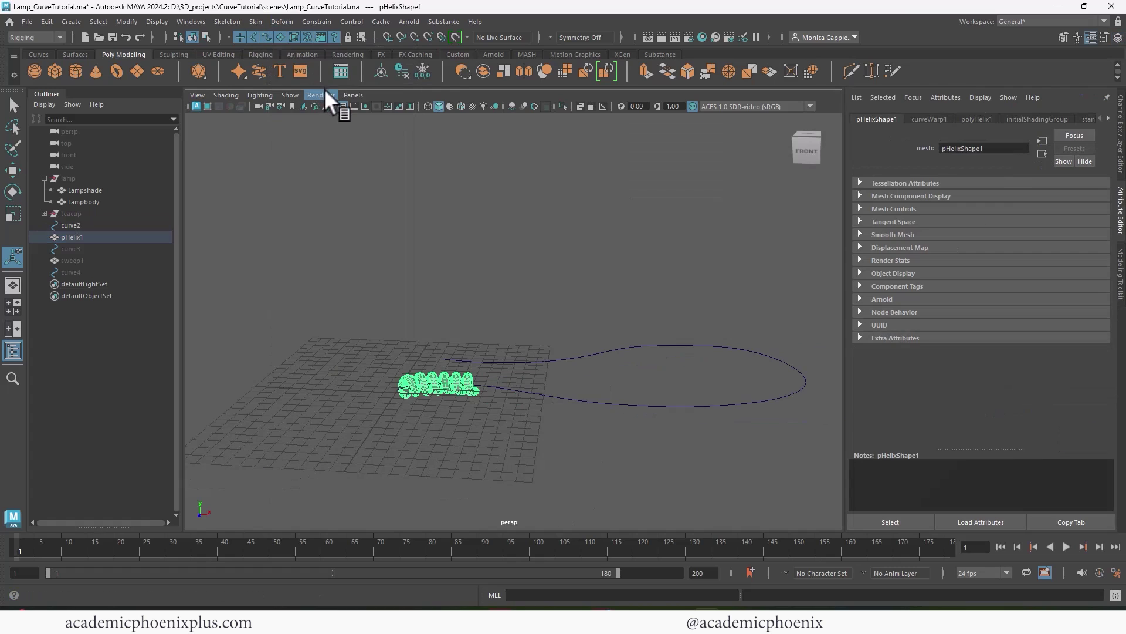
alt+drag(526, 259, 620, 287)
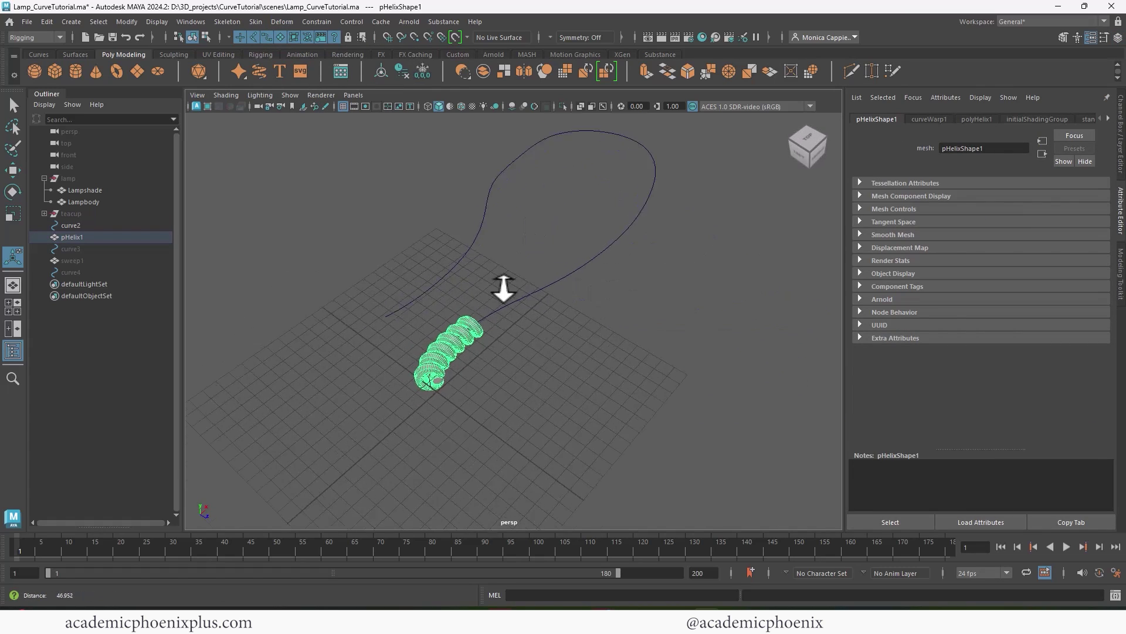
alt+right_drag(503, 287, 521, 340)
alt+drag(541, 297, 578, 260)
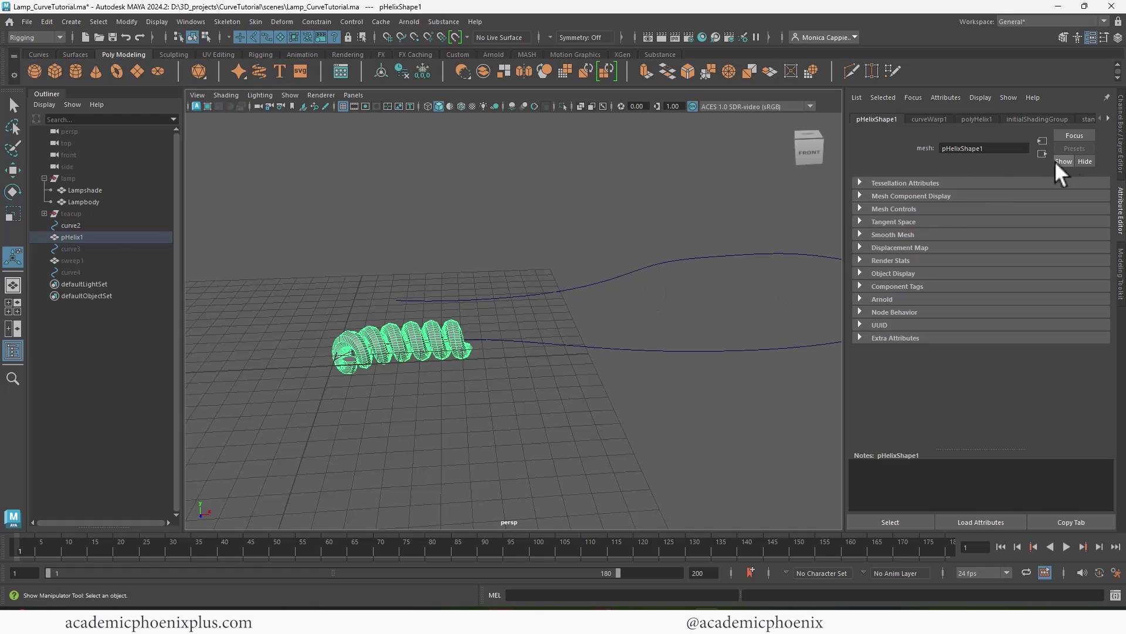
Try adjusting the Envelope and Offset of the helix's Curve Warp deformer.
click(930, 119)
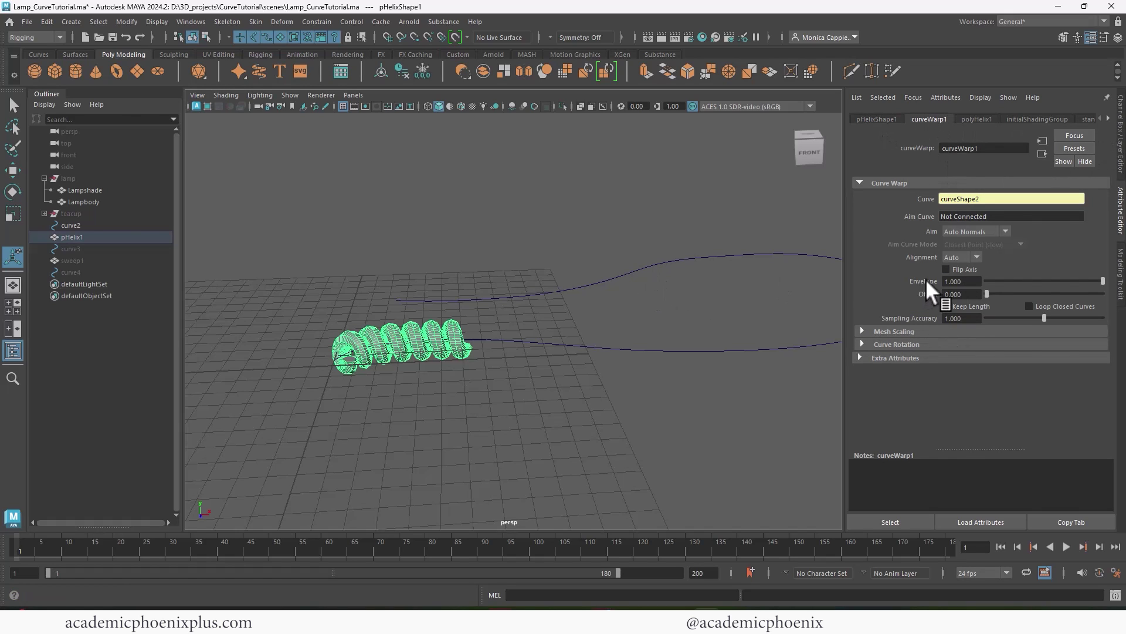
mouse_move(1099, 279)
mouse_down()
mouse_move(963, 279)
mouse_move(1102, 277)
mouse_up()
mouse_move(986, 294)
mouse_down()
mouse_move(1100, 287)
mouse_move(935, 293)
mouse_move(1123, 290)
mouse_move(951, 293)
mouse_move(1091, 293)
mouse_move(971, 298)
mouse_up()
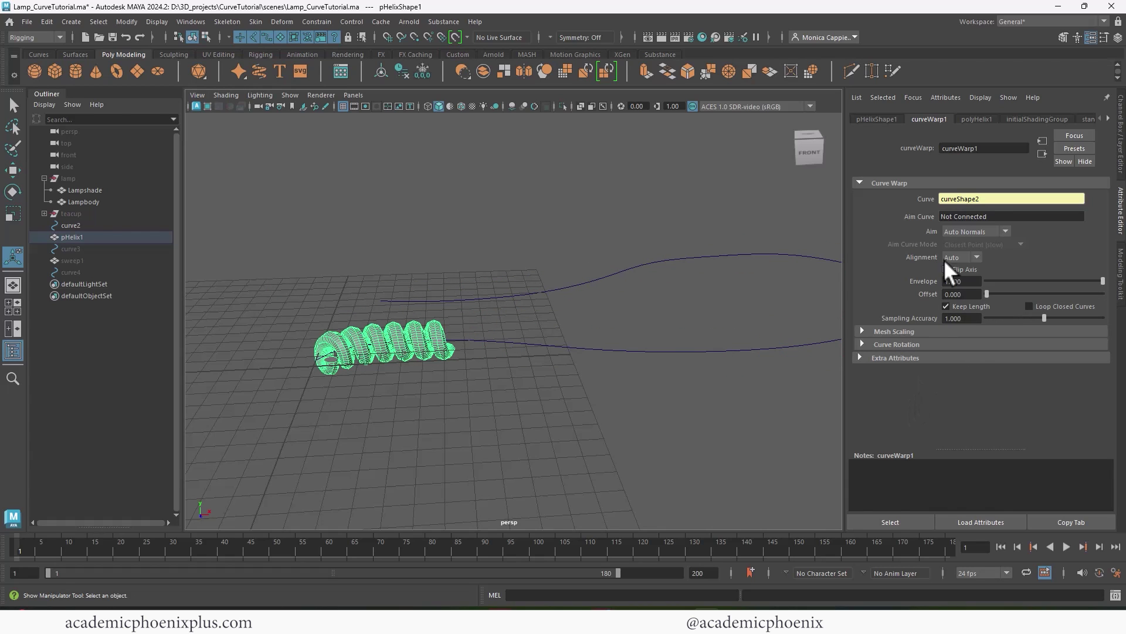
Open the helix's creation inputs and set its Height to 19 and Coils to 18.2.
click(1121, 144)
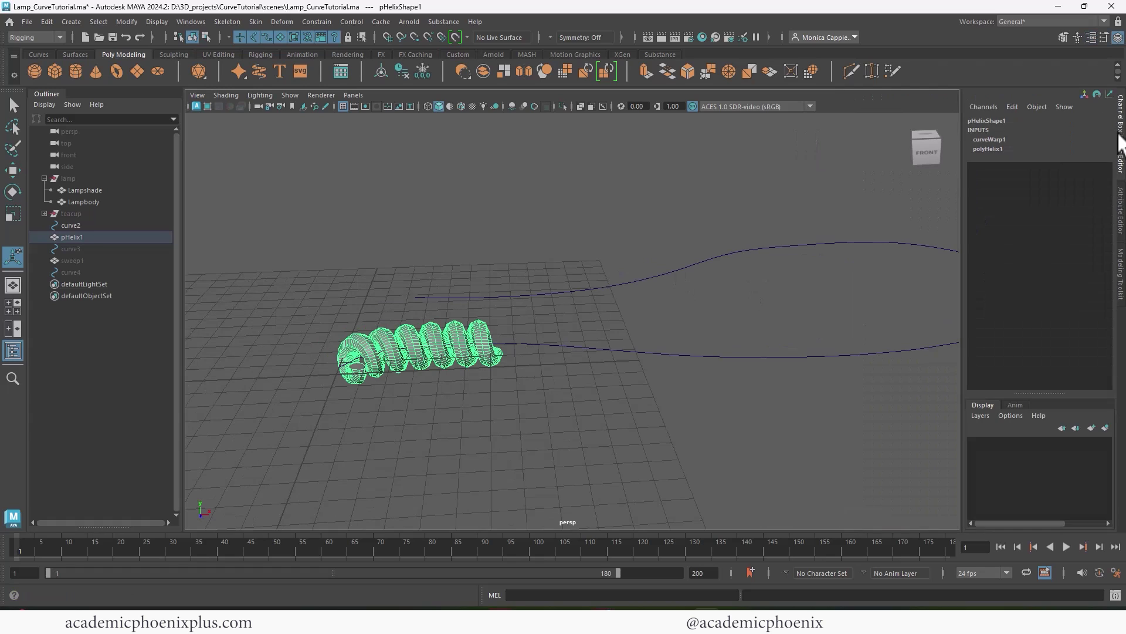
key(t)
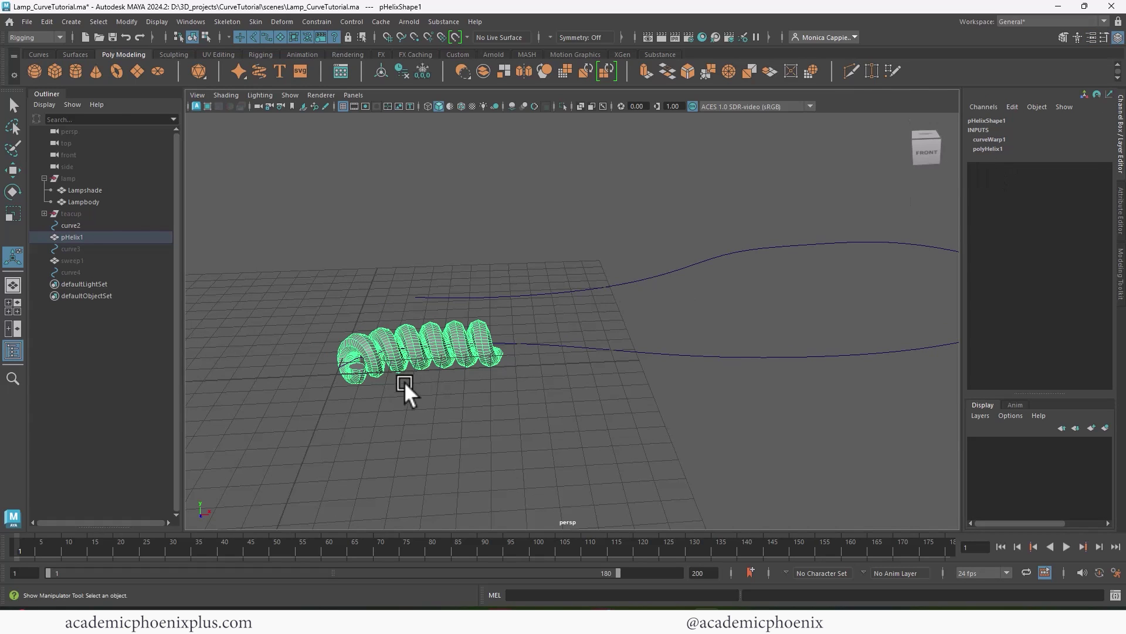
click(993, 140)
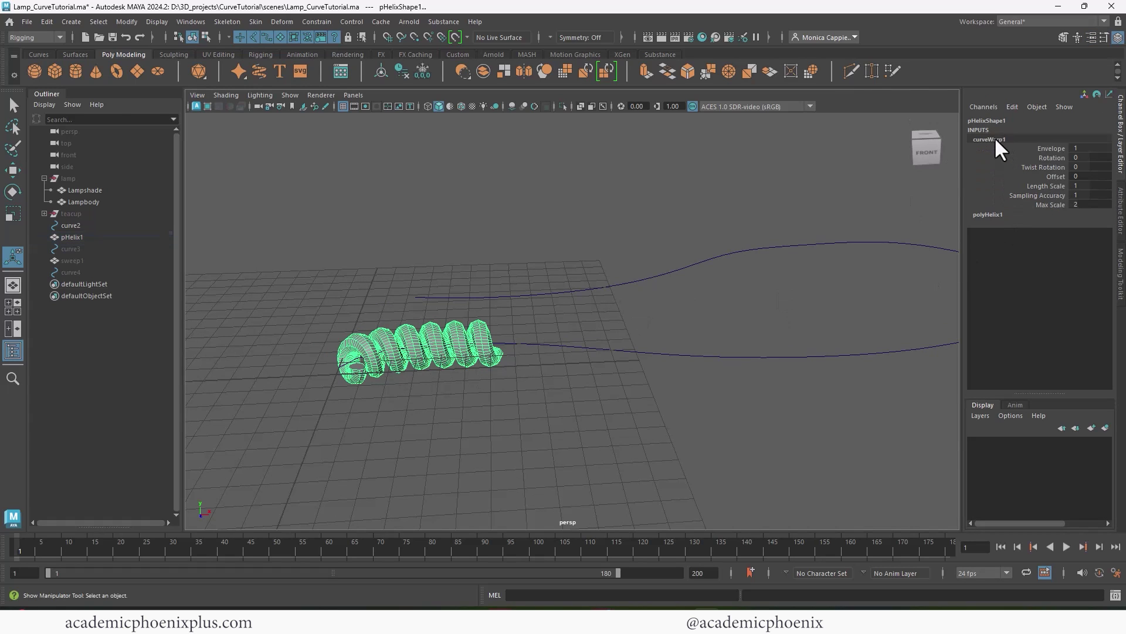
click(992, 137)
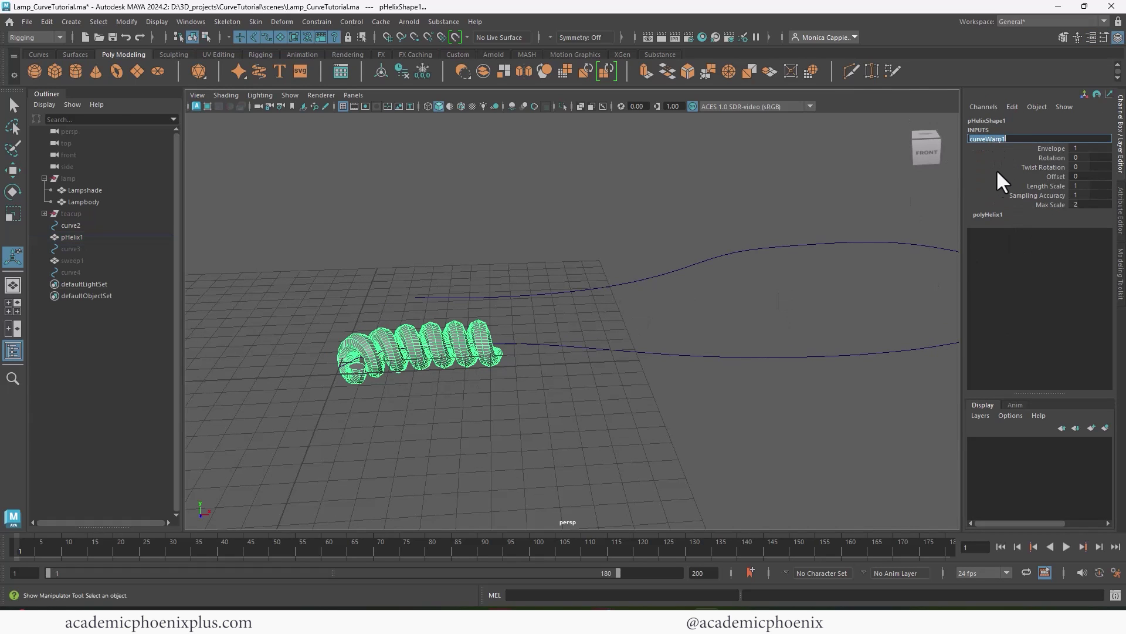
click(987, 214)
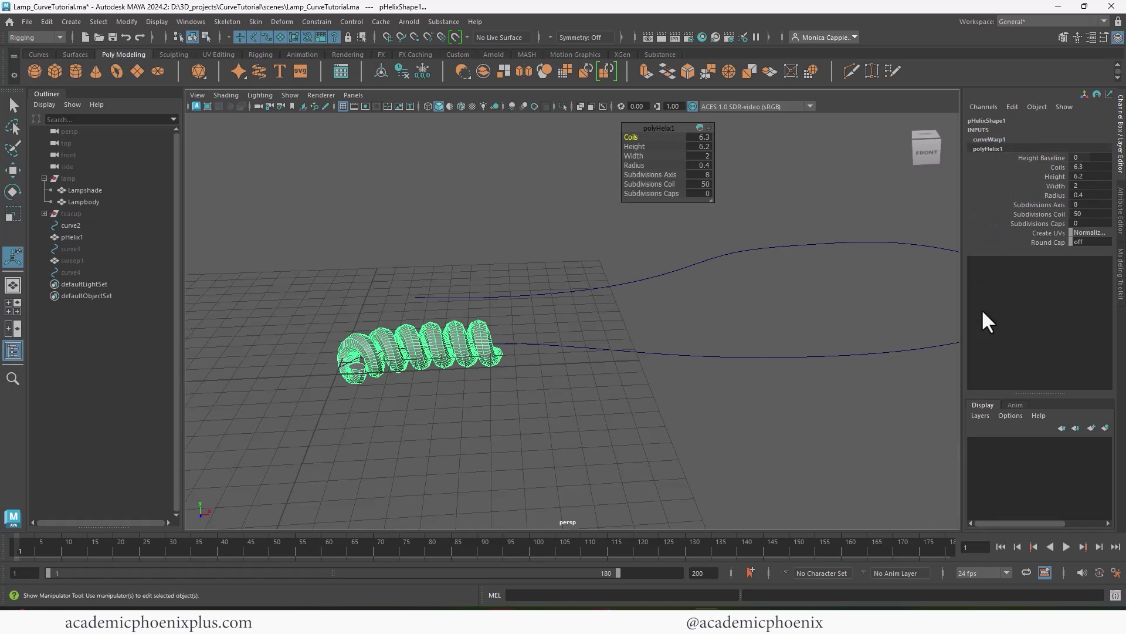
click(1053, 176)
middle_drag(627, 301, 697, 294)
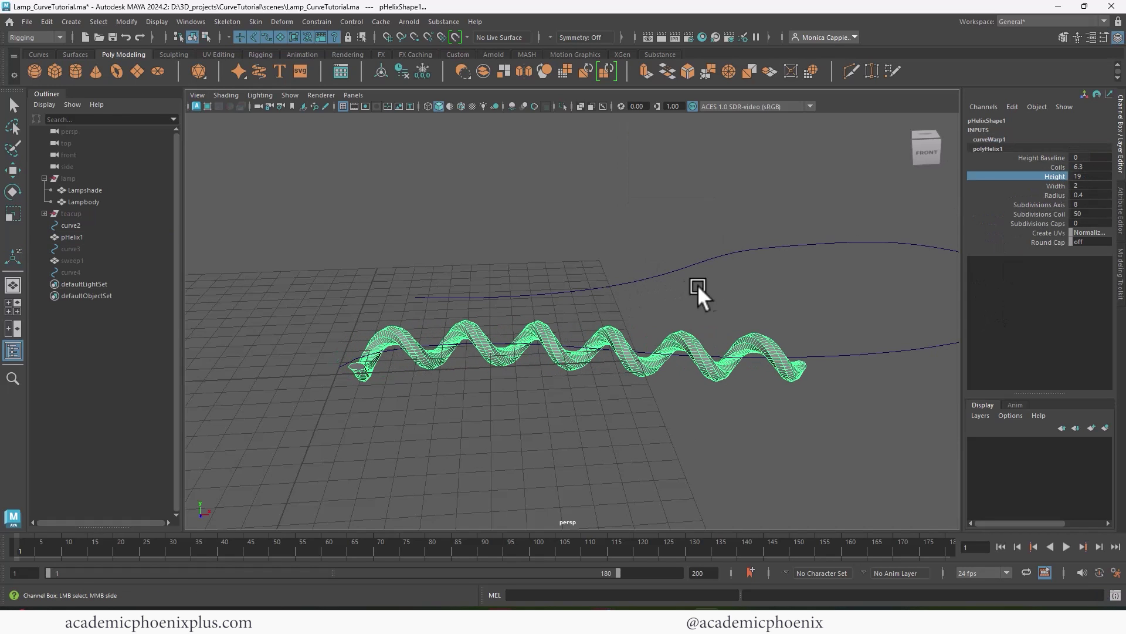
click(1056, 167)
middle_drag(674, 244, 741, 238)
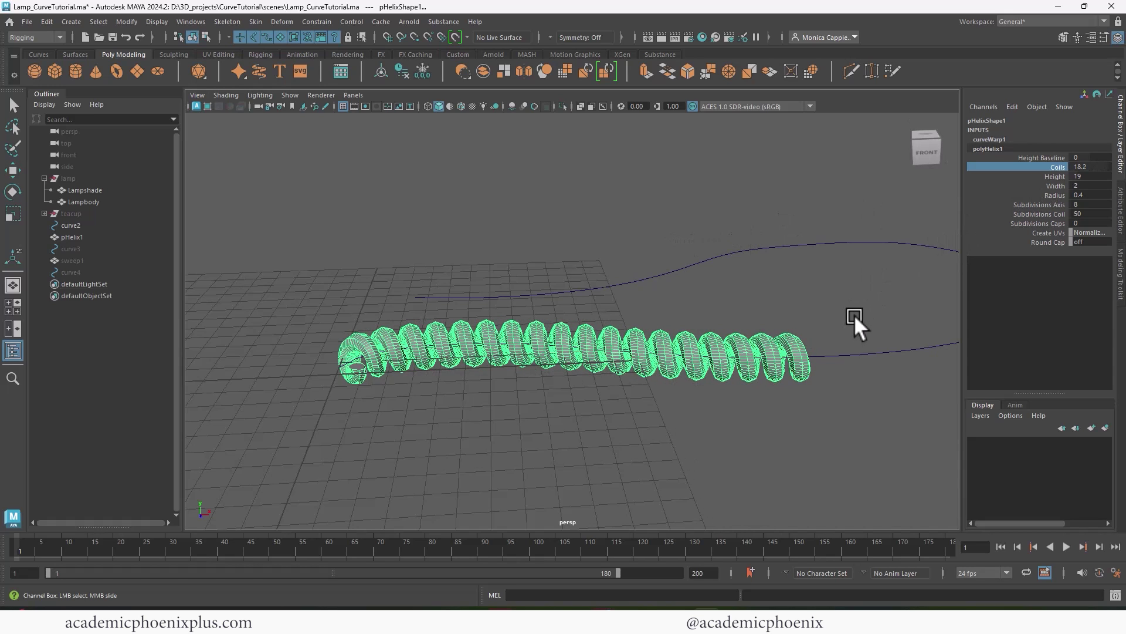
Extend the helix over the whole curve with a Height of 78.2 and set Coils to 60.
click(1054, 176)
middle_drag(616, 245, 938, 178)
click(1057, 167)
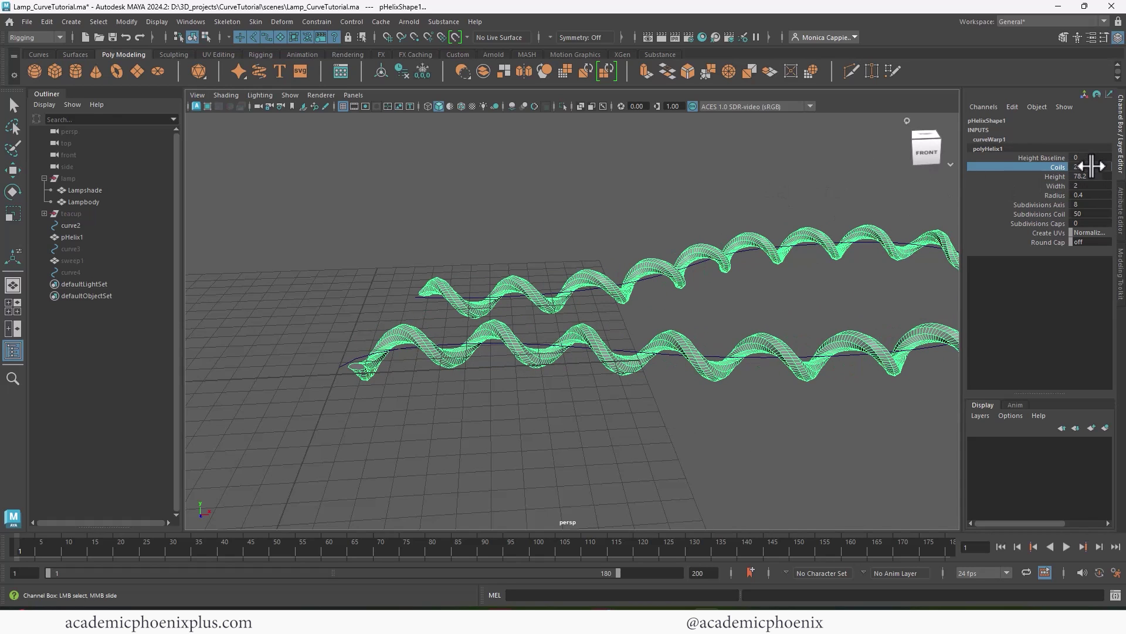
key(Return)
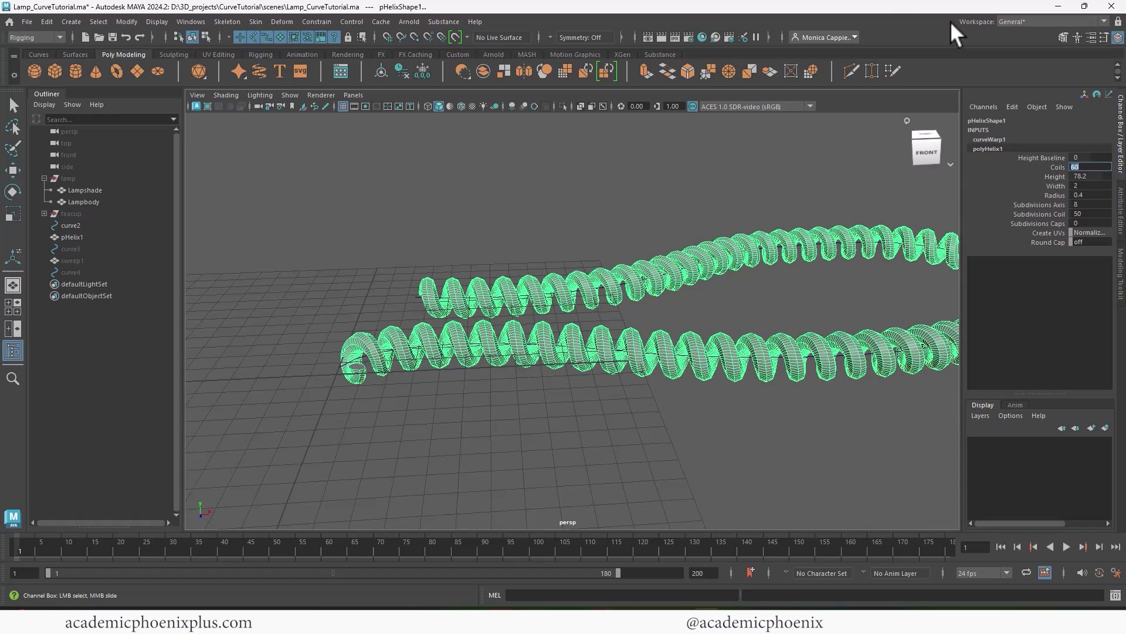
Select curve2 inside the coiled helix and switch it to control vertex editing.
alt+drag(484, 148, 508, 329)
key(t)
click(688, 168)
click(84, 226)
mouse_move(524, 291)
right_down()
mouse_move(505, 288)
mouse_move(528, 288)
right_up()
scroll(827, 259, up, 5)
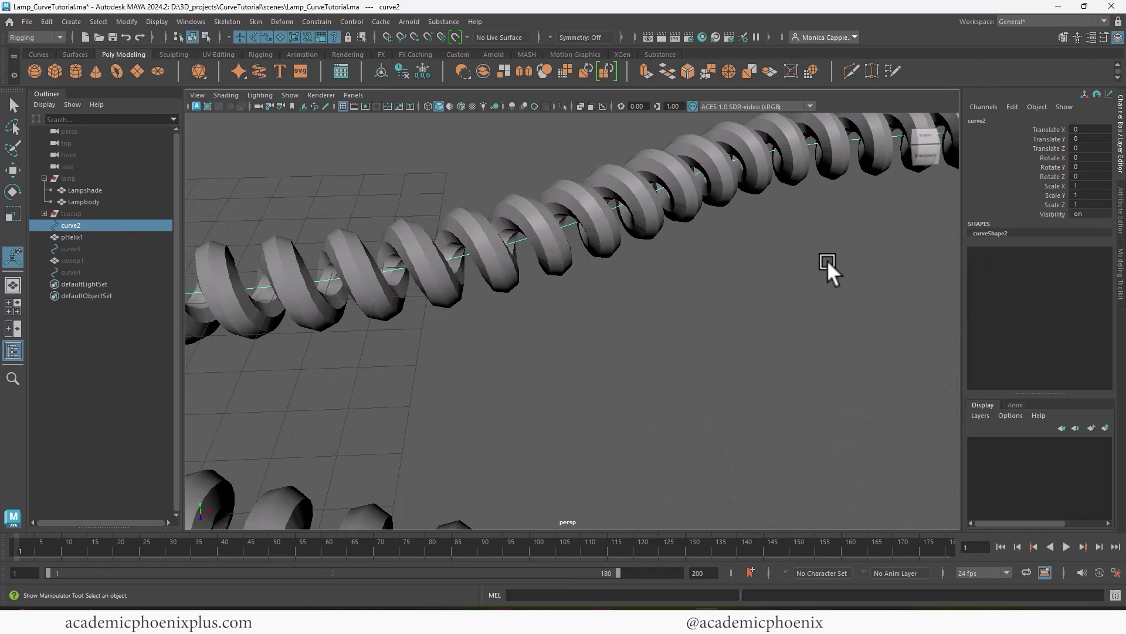
alt+middle_drag(827, 259, 603, 262)
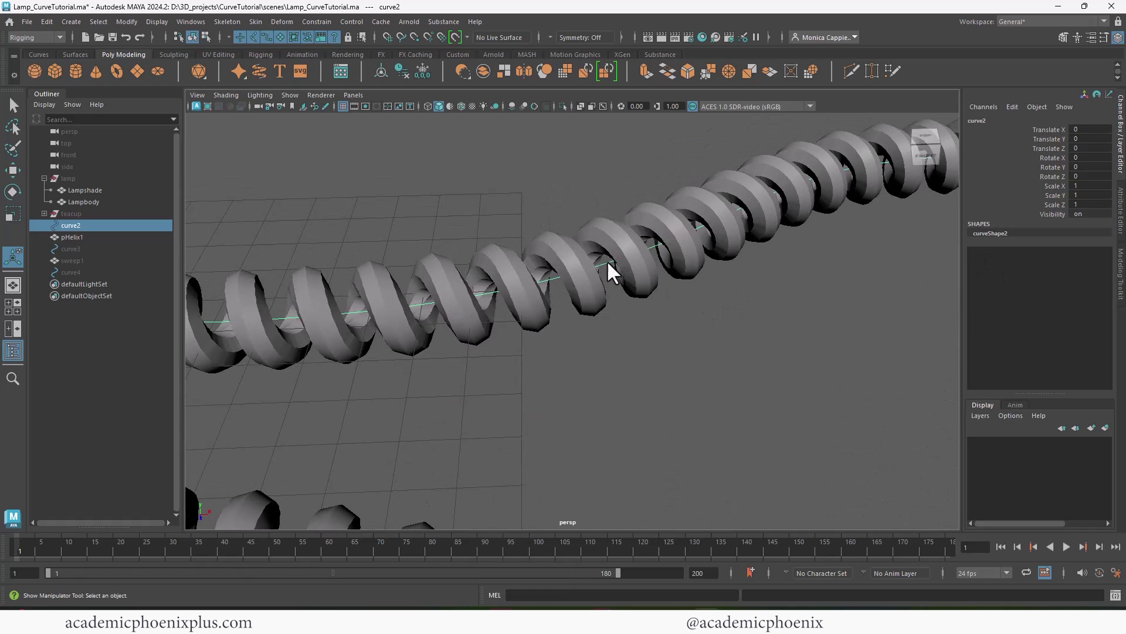
right_drag(607, 259, 583, 260)
alt+right_drag(737, 279, 635, 317)
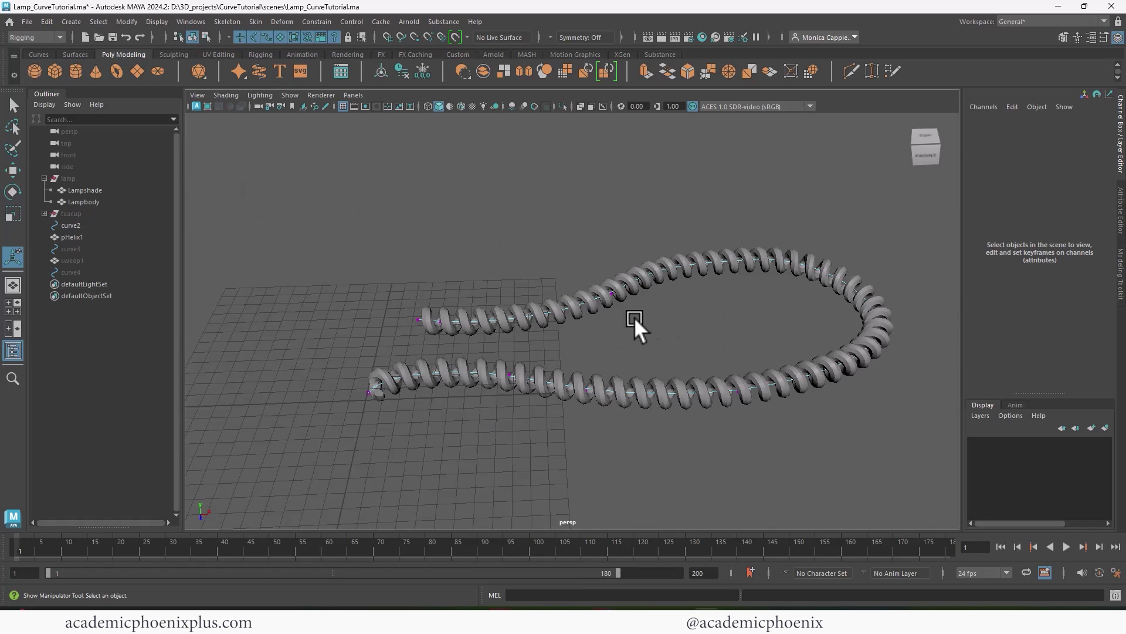
Reshape the far run of the coiled cord by moving curve2's control vertex 14, and control vertices 12 to 14 together.
click(632, 292)
drag(605, 290, 667, 159)
drag(769, 194, 623, 322)
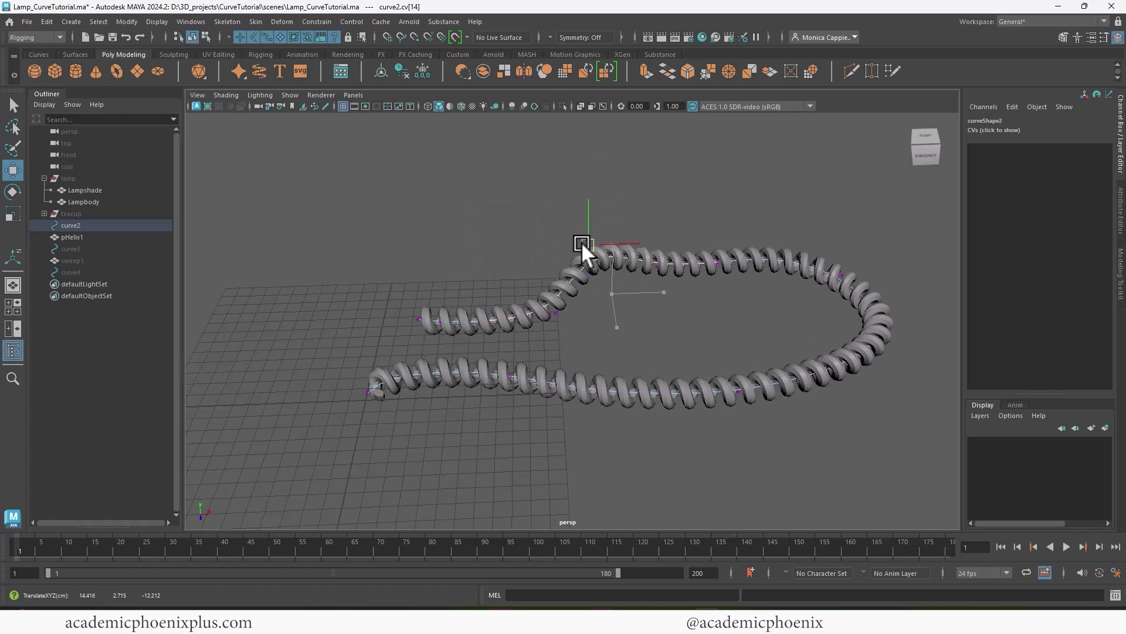
mouse_move(582, 242)
mouse_down()
mouse_move(552, 199)
mouse_move(572, 234)
mouse_up()
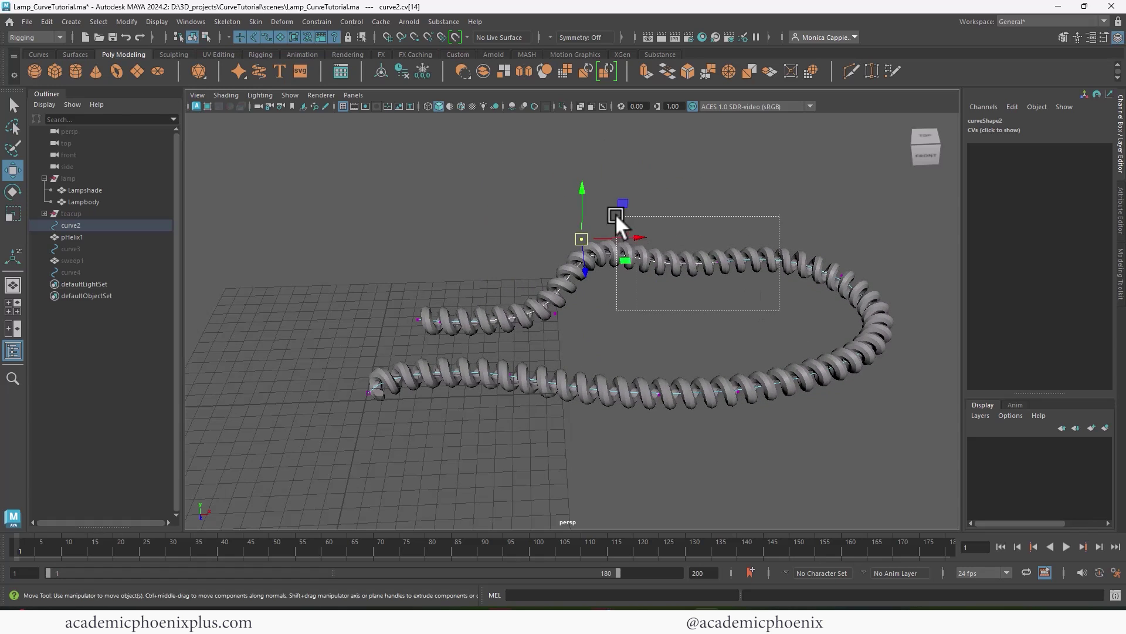
drag(657, 251, 664, 178)
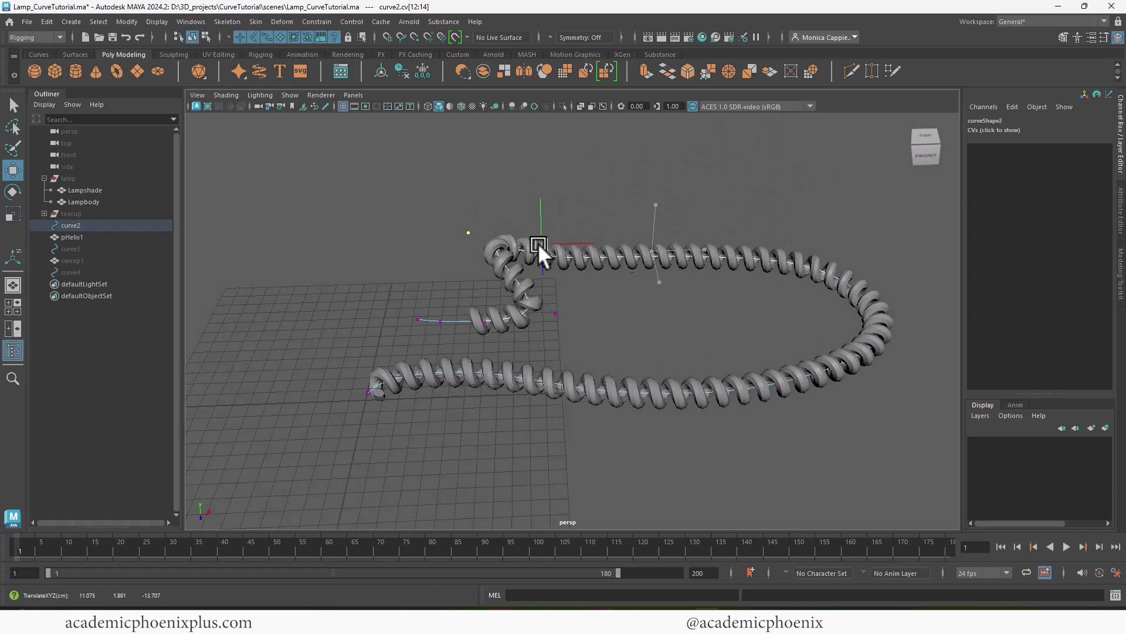
drag(537, 243, 675, 253)
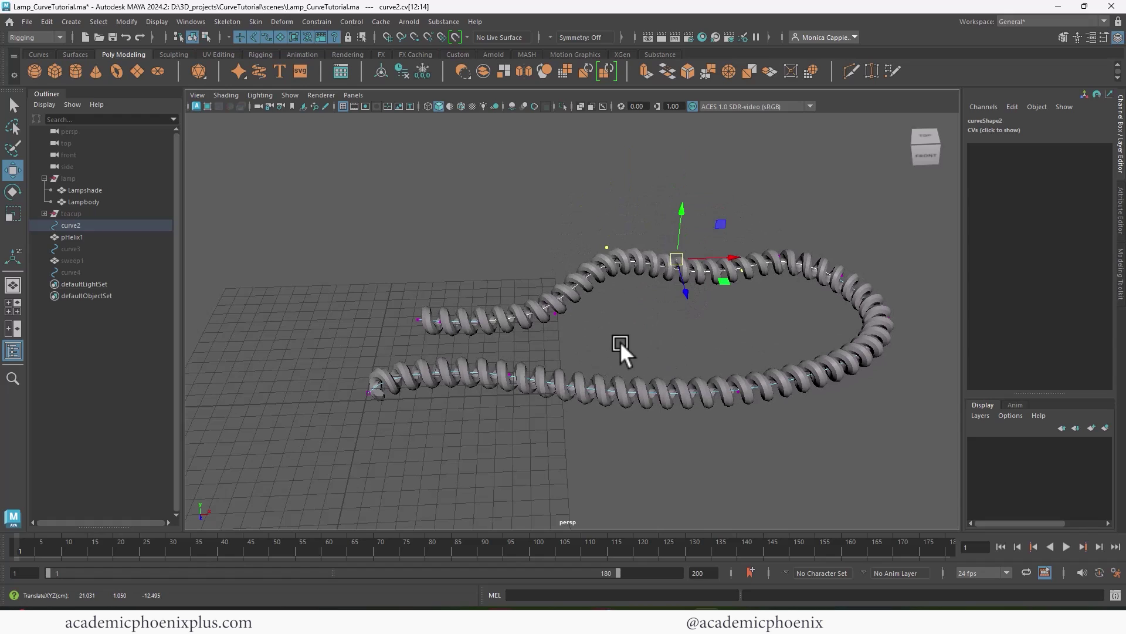